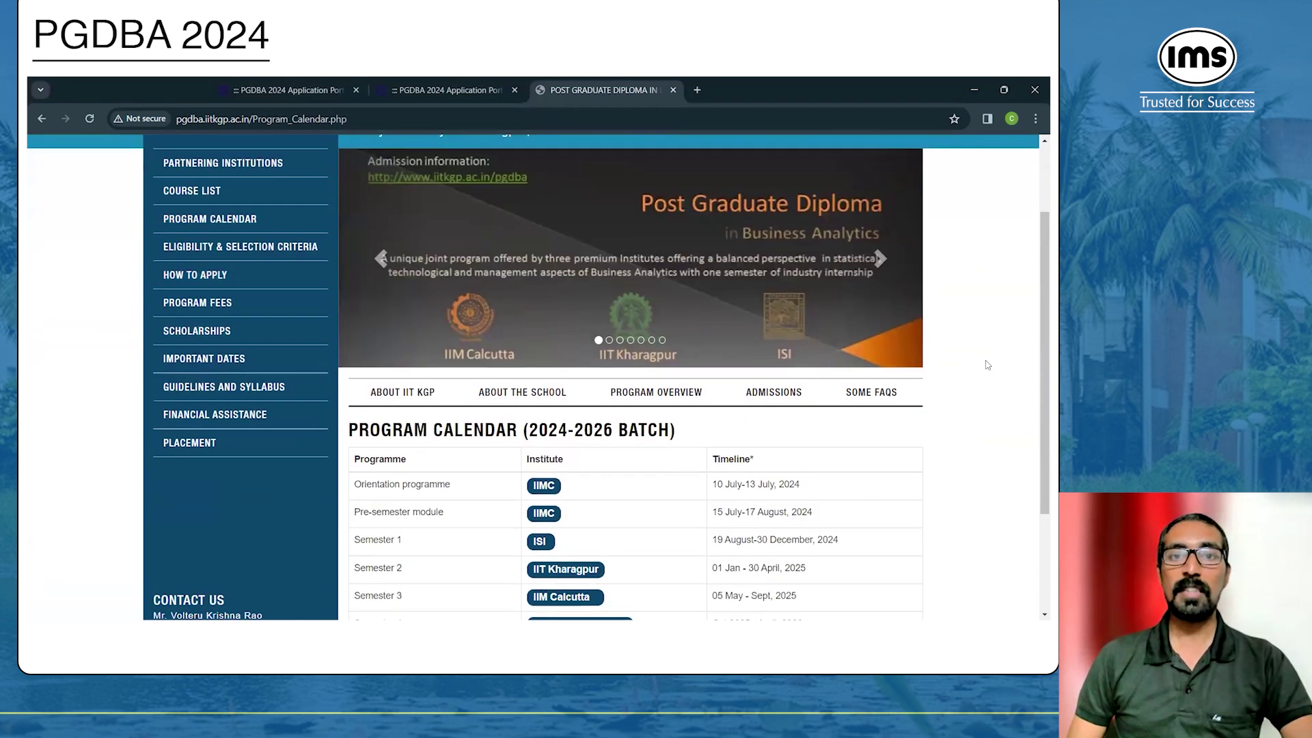
# Review the full 2024–2026 Program Calendar, then go to the Important Dates page
pyautogui.scroll(-3, 985, 360)
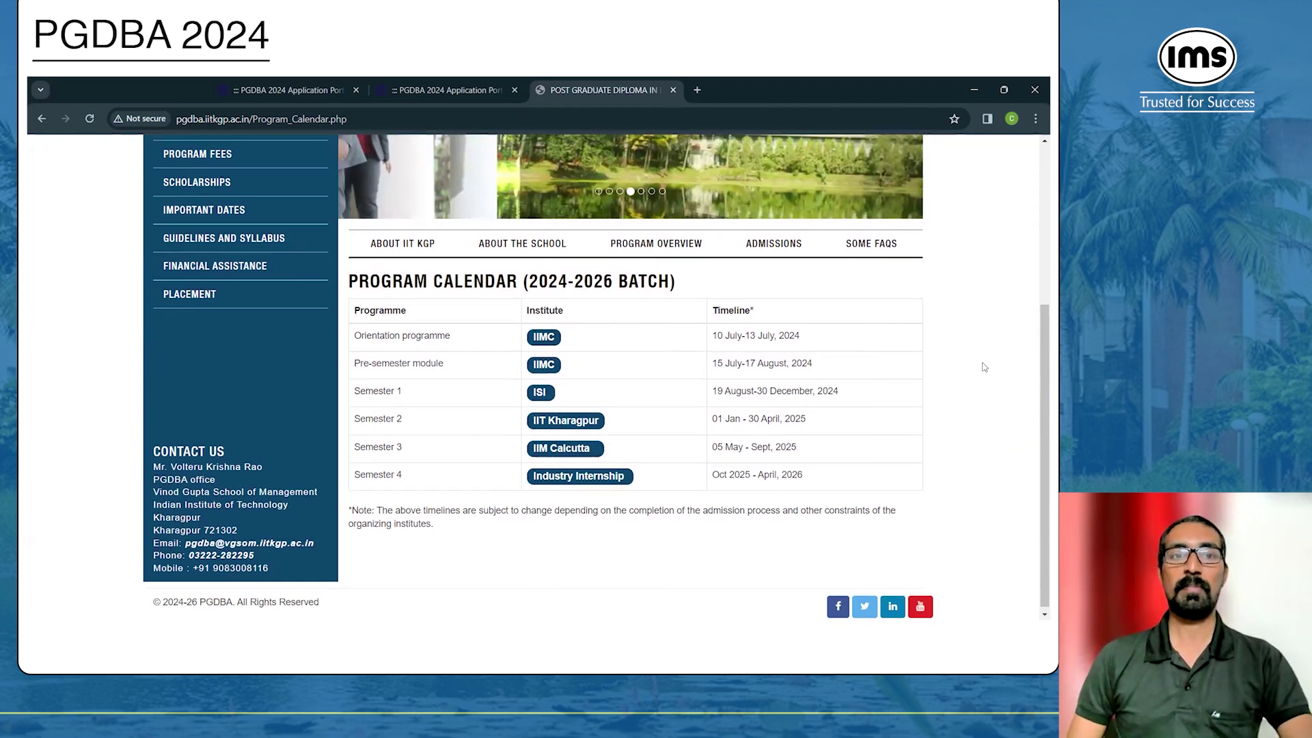
pyautogui.scroll(2, 441, 278)
pyautogui.scroll(3, 440, 278)
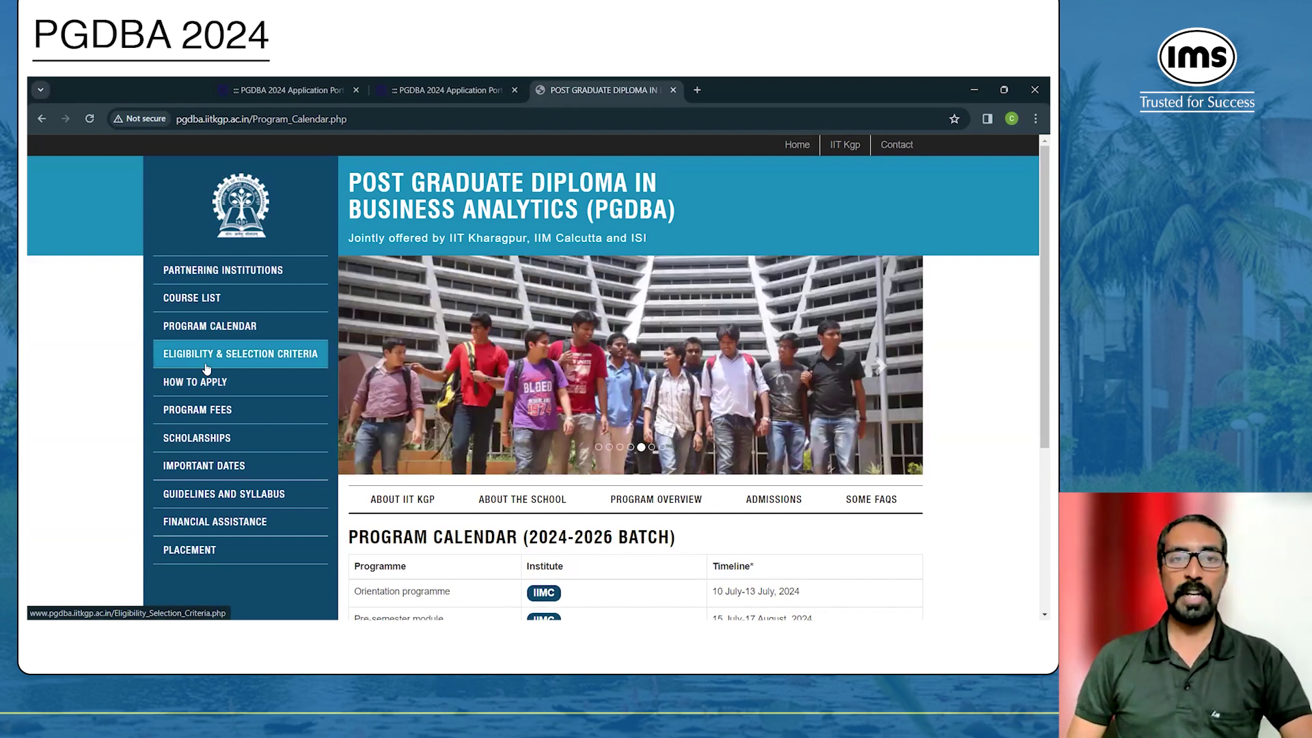
pyautogui.scroll(-1, 228, 348)
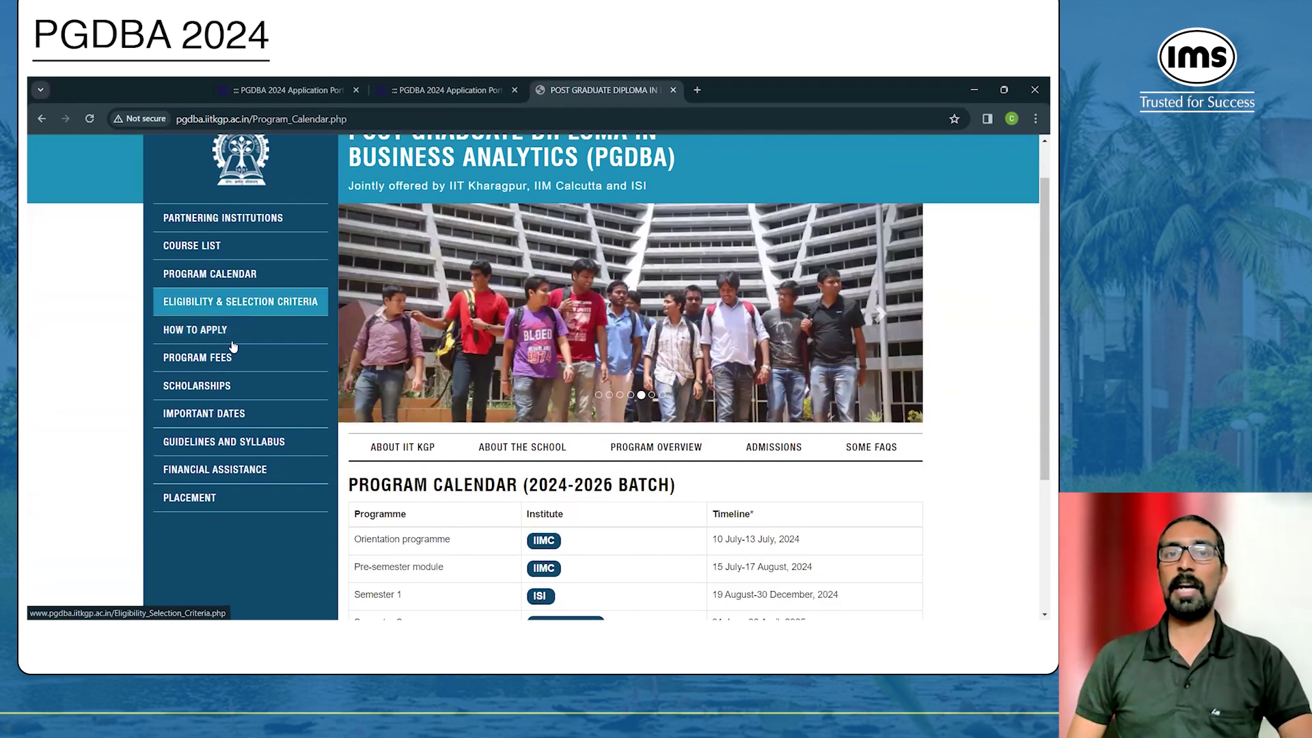
pyautogui.scroll(-1, 233, 347)
pyautogui.click(233, 342)
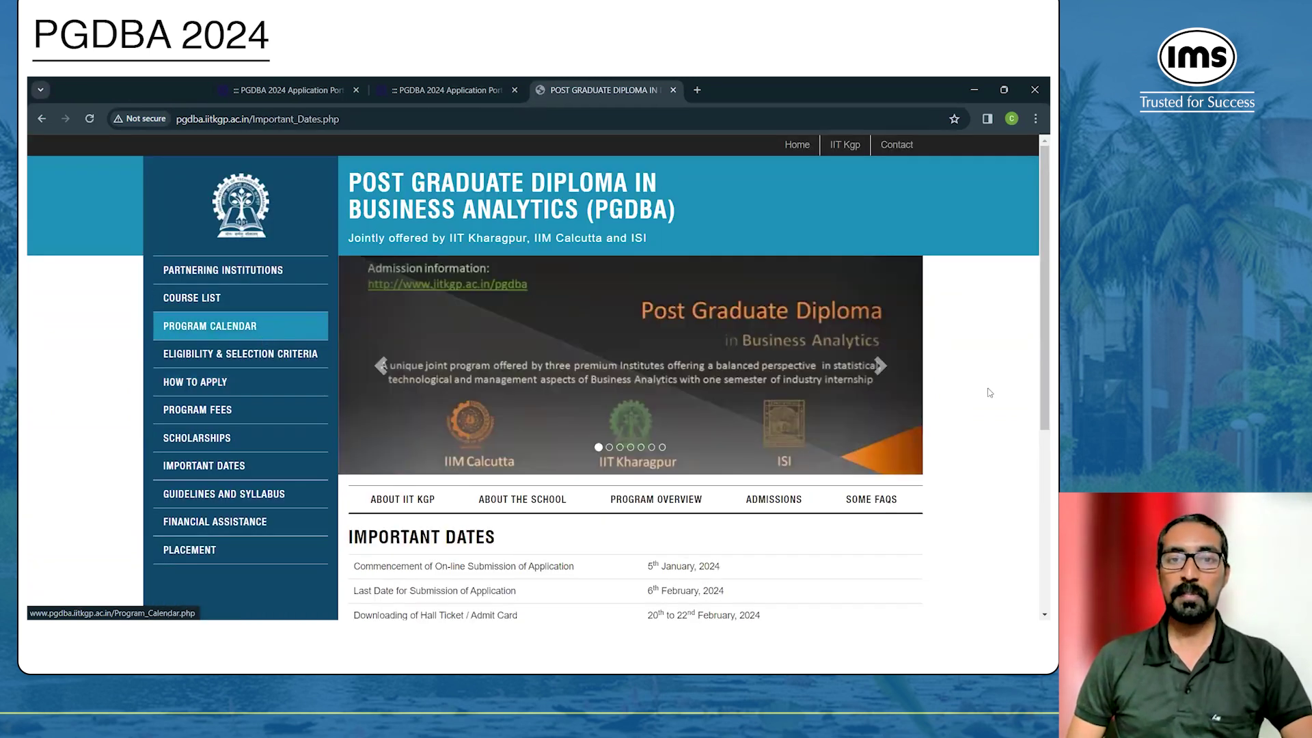
pyautogui.scroll(-4, 971, 386)
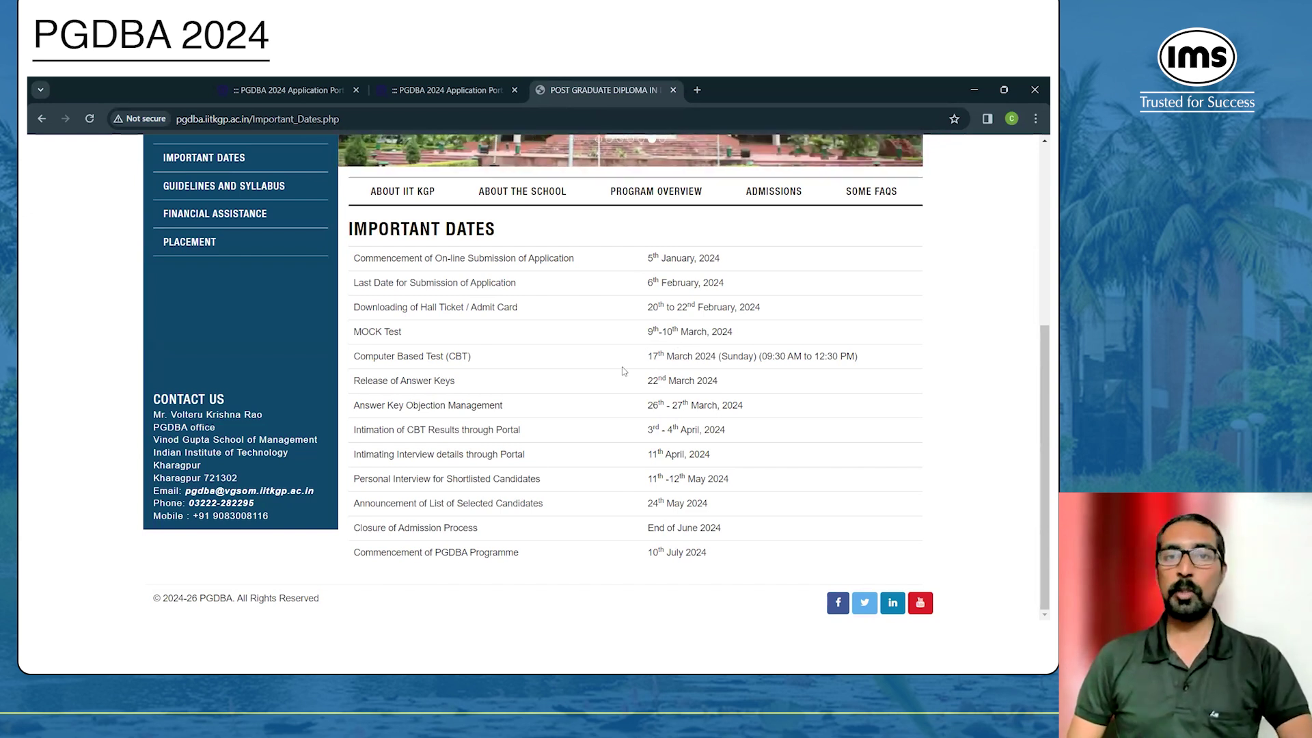
pyautogui.scroll(5, 410, 376)
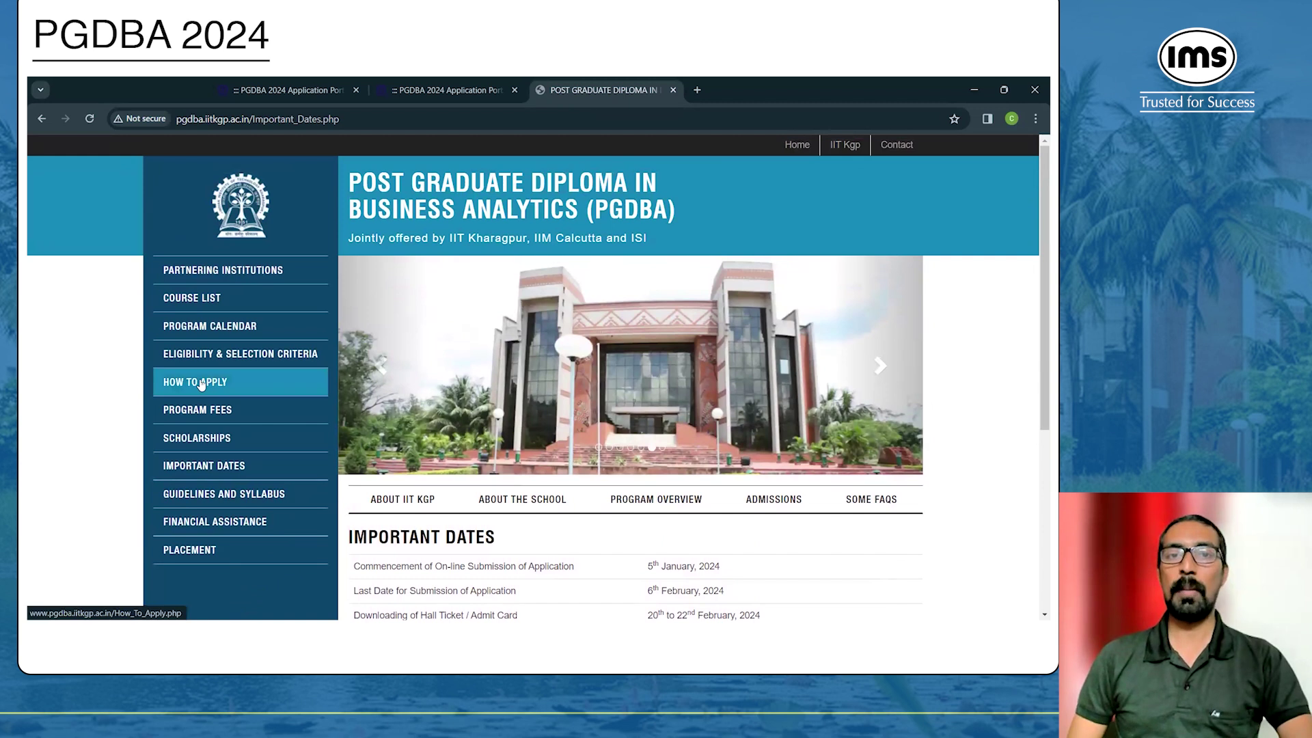
# Read the How to Apply instructions and follow the 'To apply' link to the portal login
pyautogui.click(201, 385)
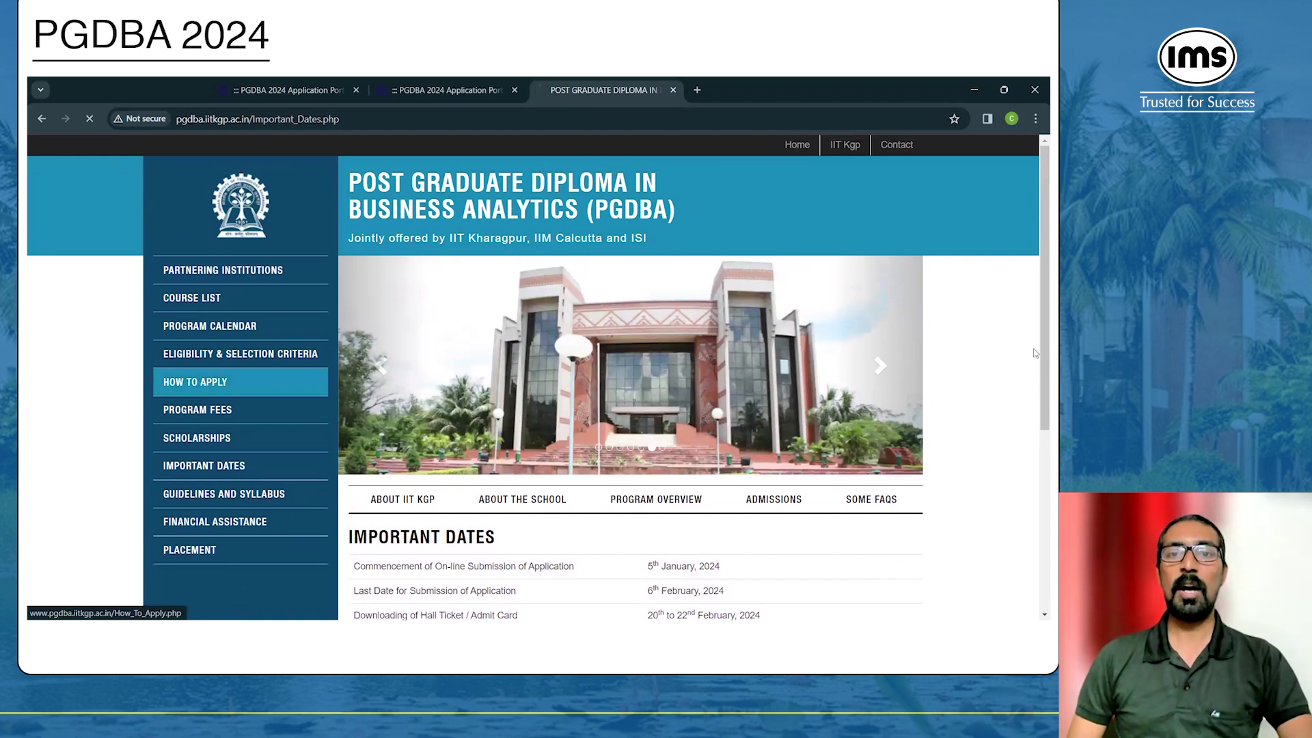
pyautogui.scroll(-3, 854, 349)
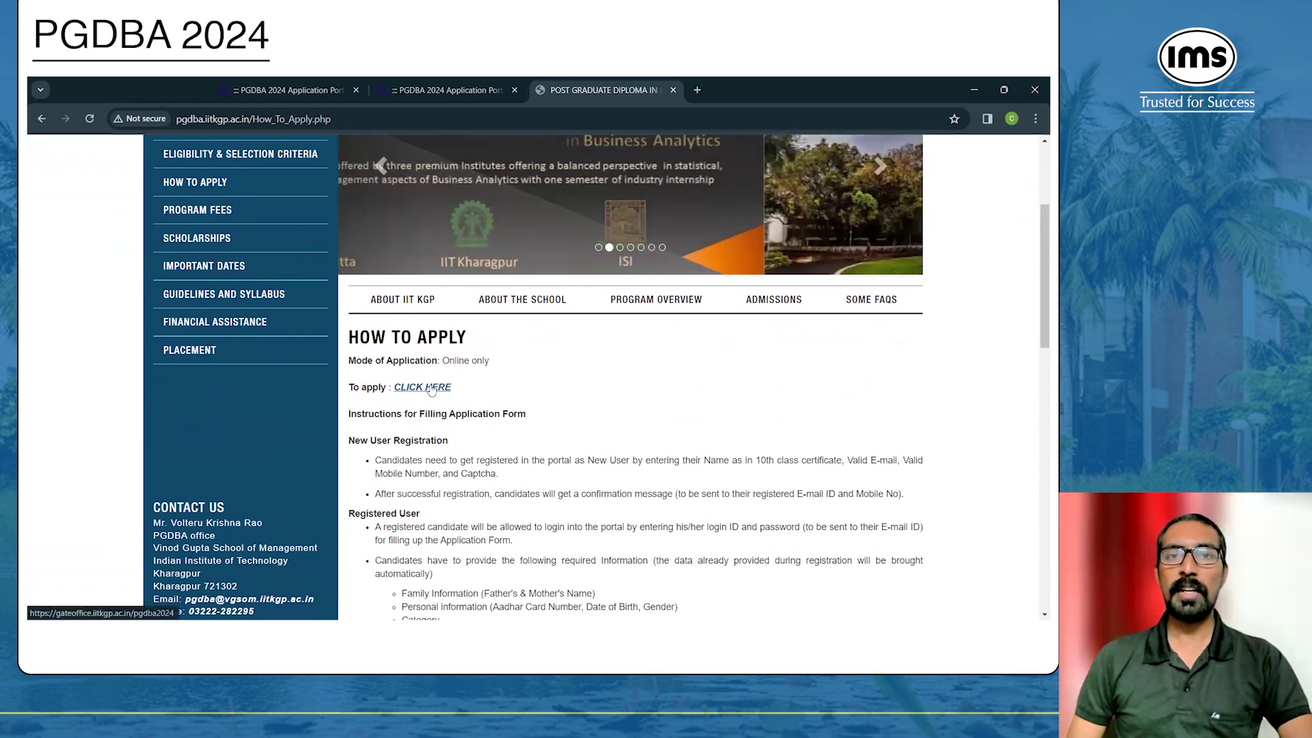
pyautogui.scroll(-1, 519, 367)
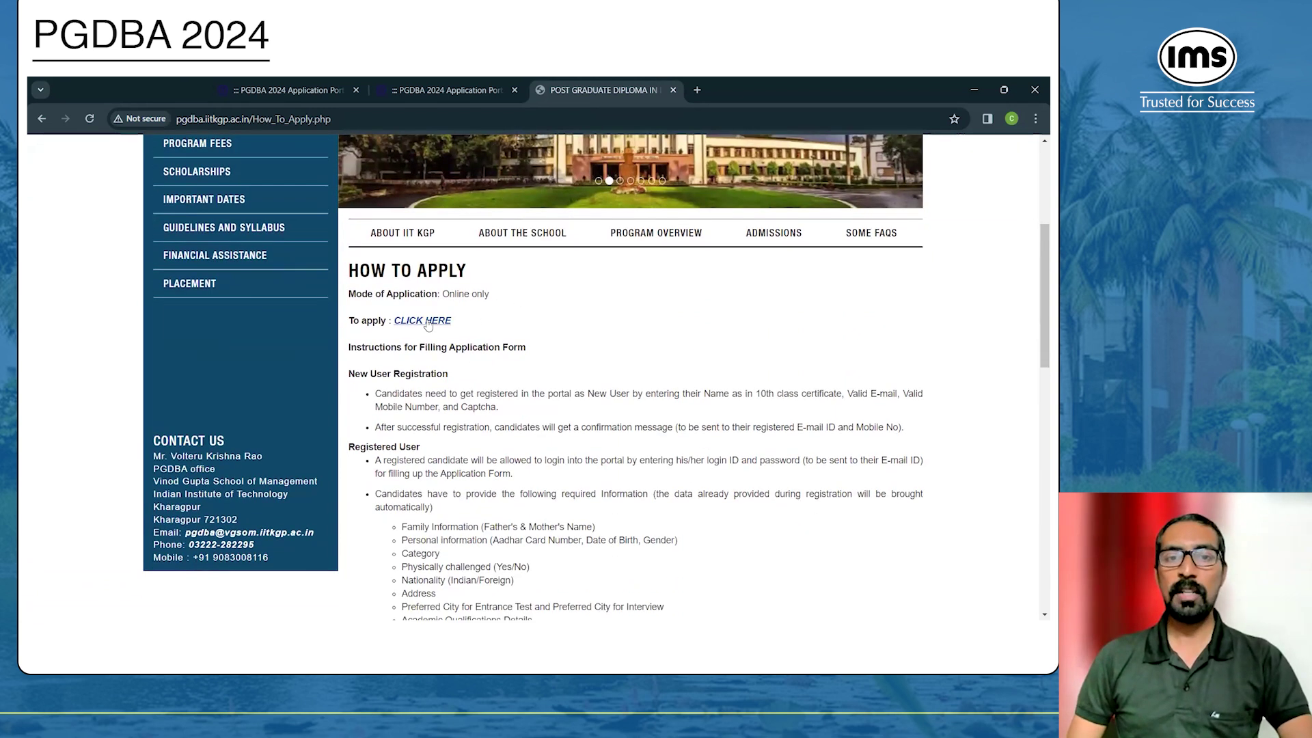
pyautogui.click(425, 324)
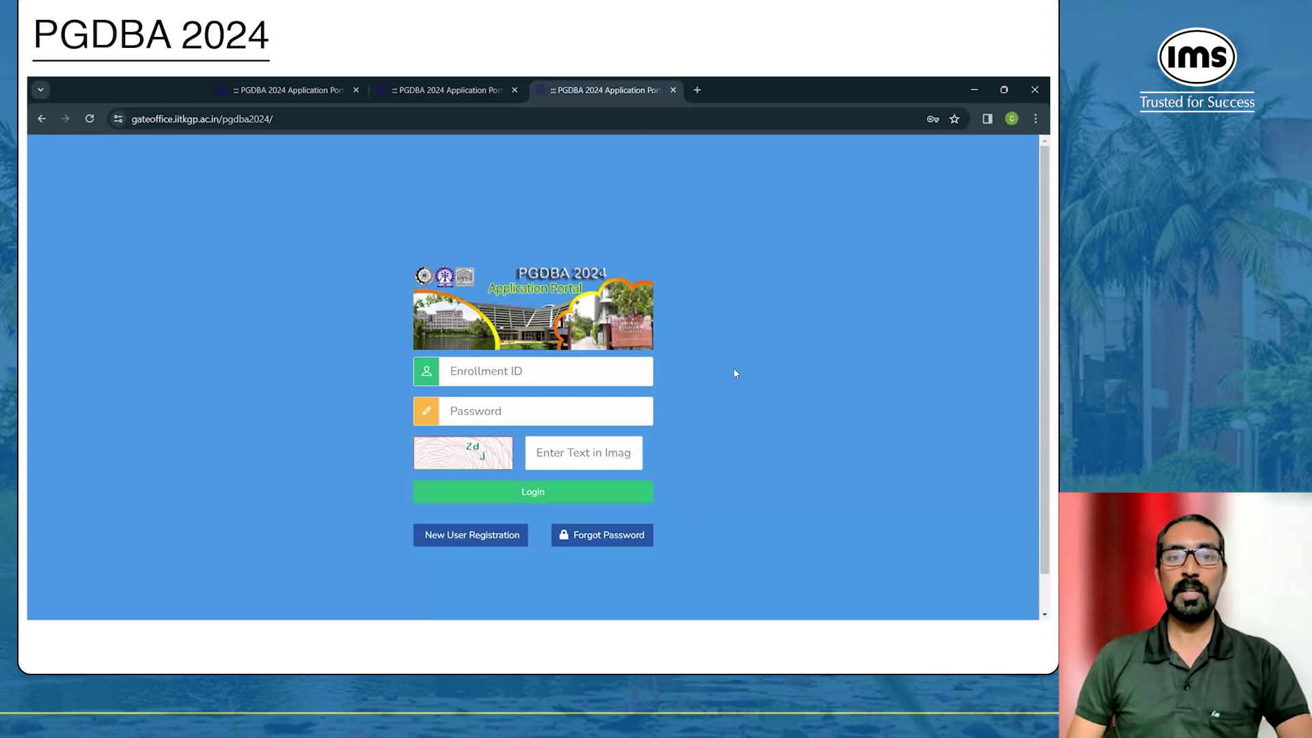
# Start a New User Registration from the portal login page
pyautogui.click(479, 539)
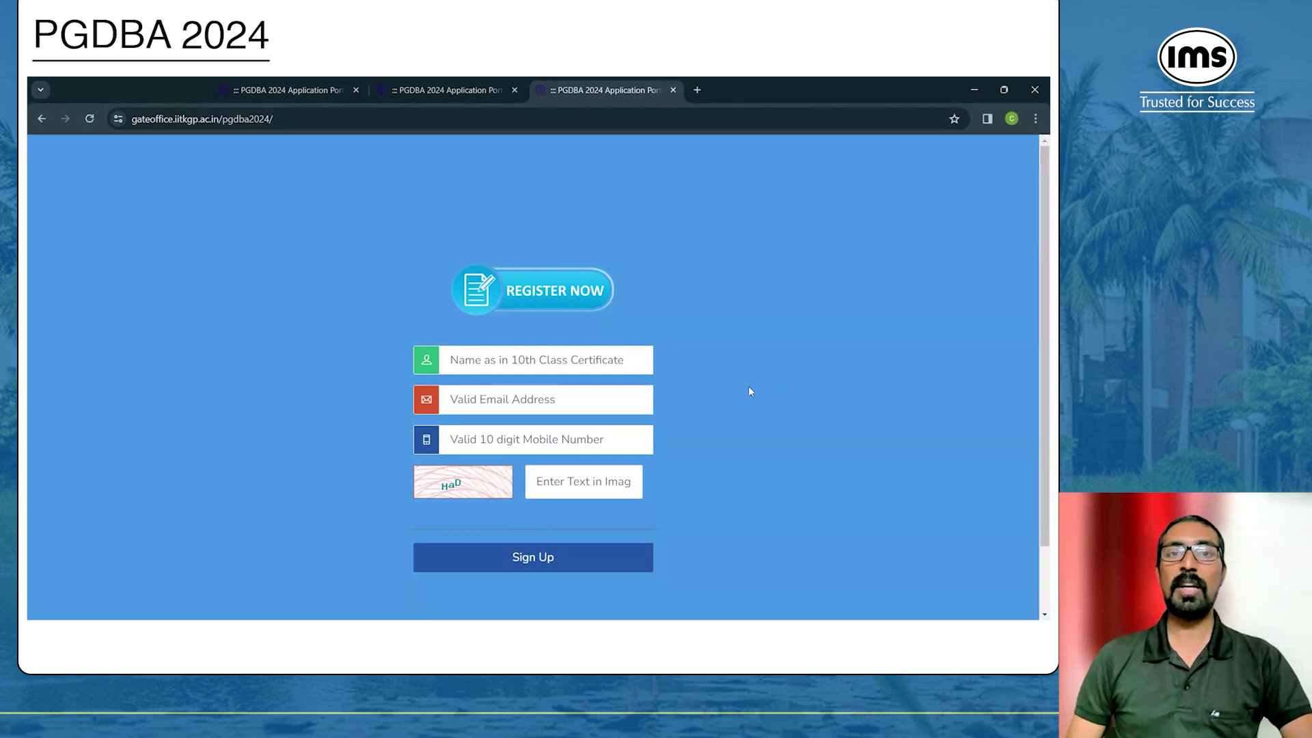
# Scroll down the blank Register Now sign-up form
pyautogui.scroll(-3, 748, 387)
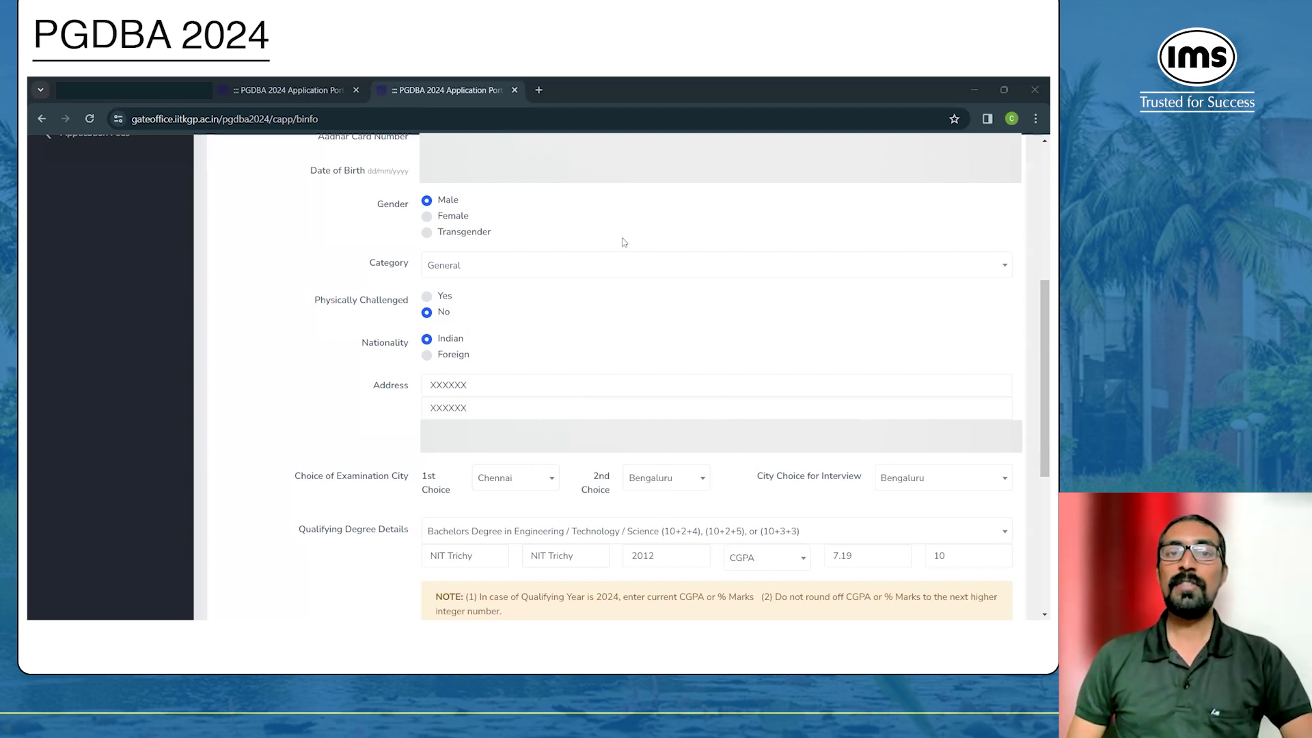
# View the Category options General, OBC(NCL), SC and ST, then close the list
pyautogui.click(602, 274)
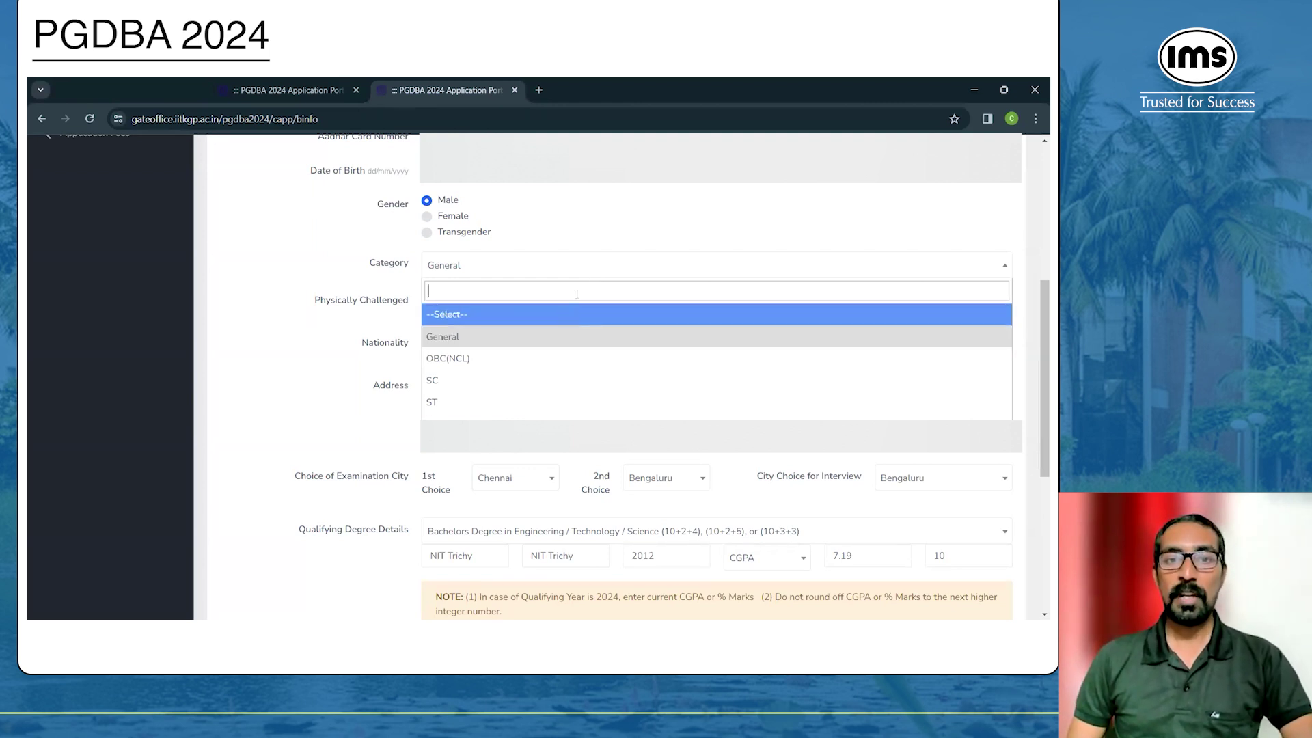
pyautogui.click(555, 314)
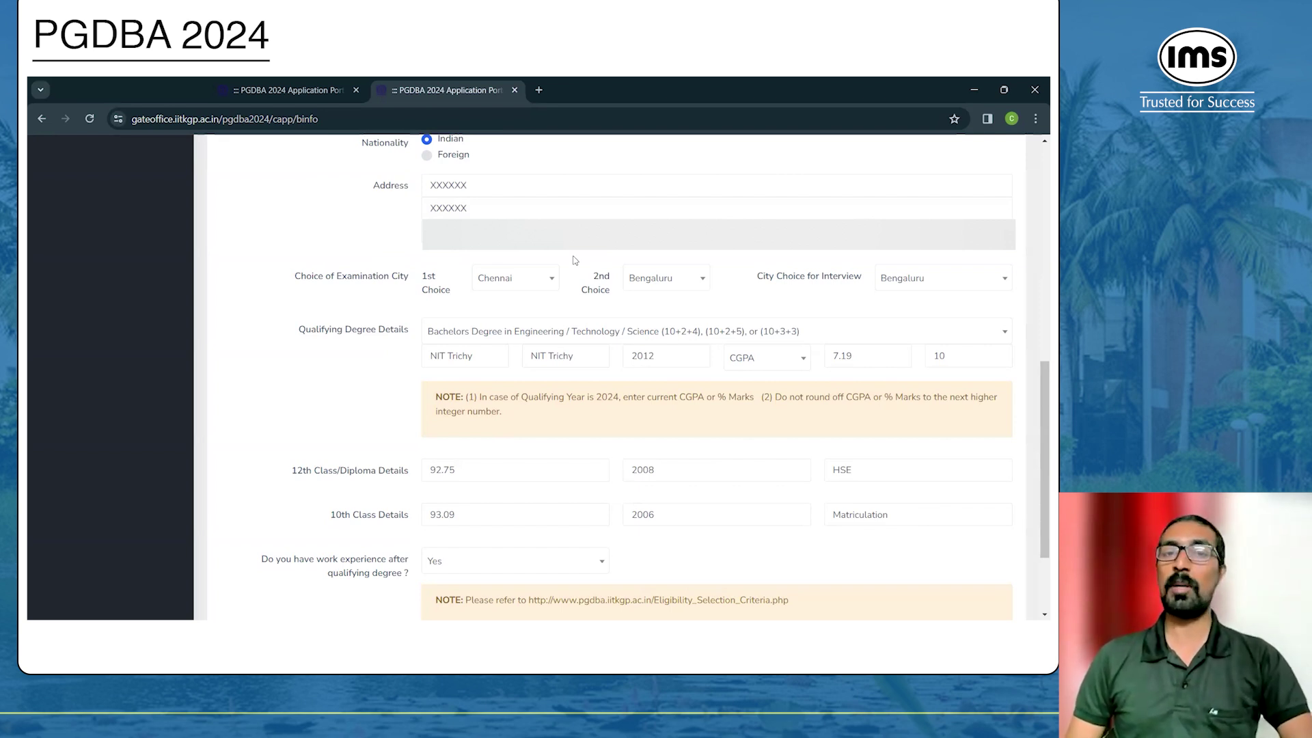
pyautogui.click(554, 283)
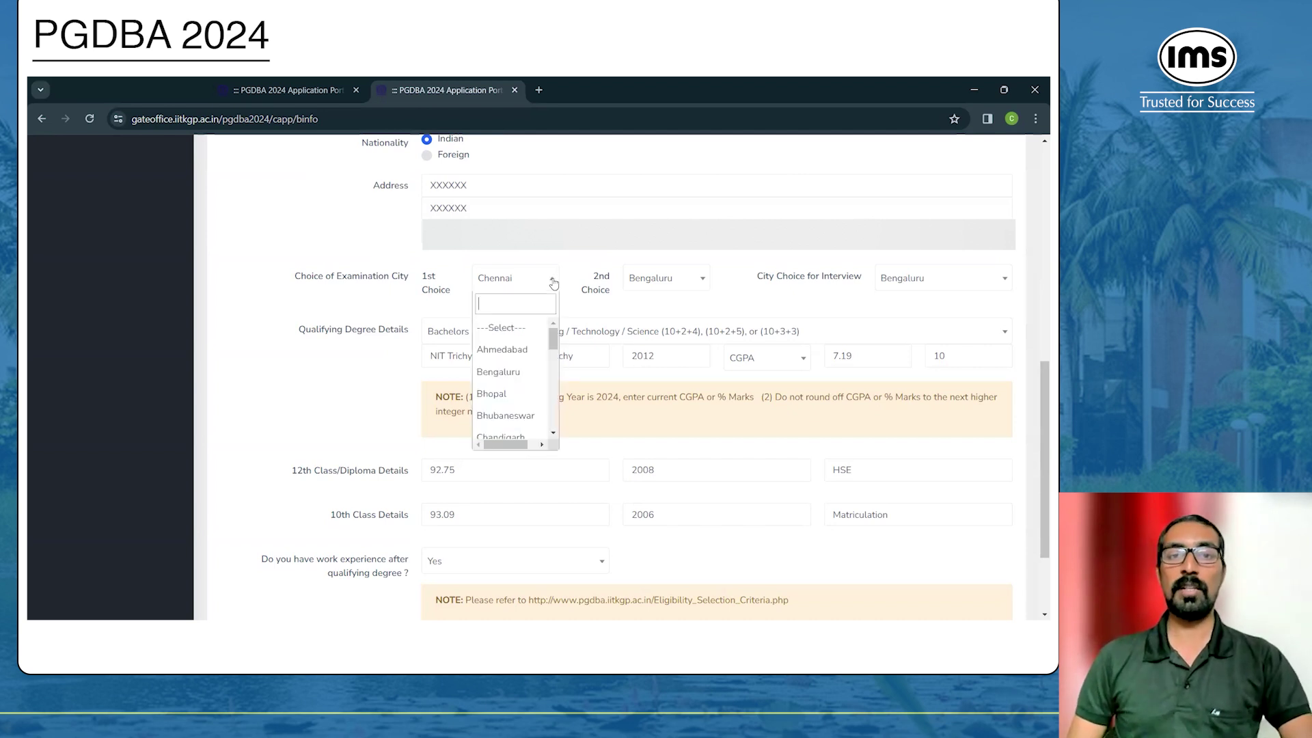
pyautogui.scroll(-3, 514, 384)
pyautogui.scroll(-5, 515, 384)
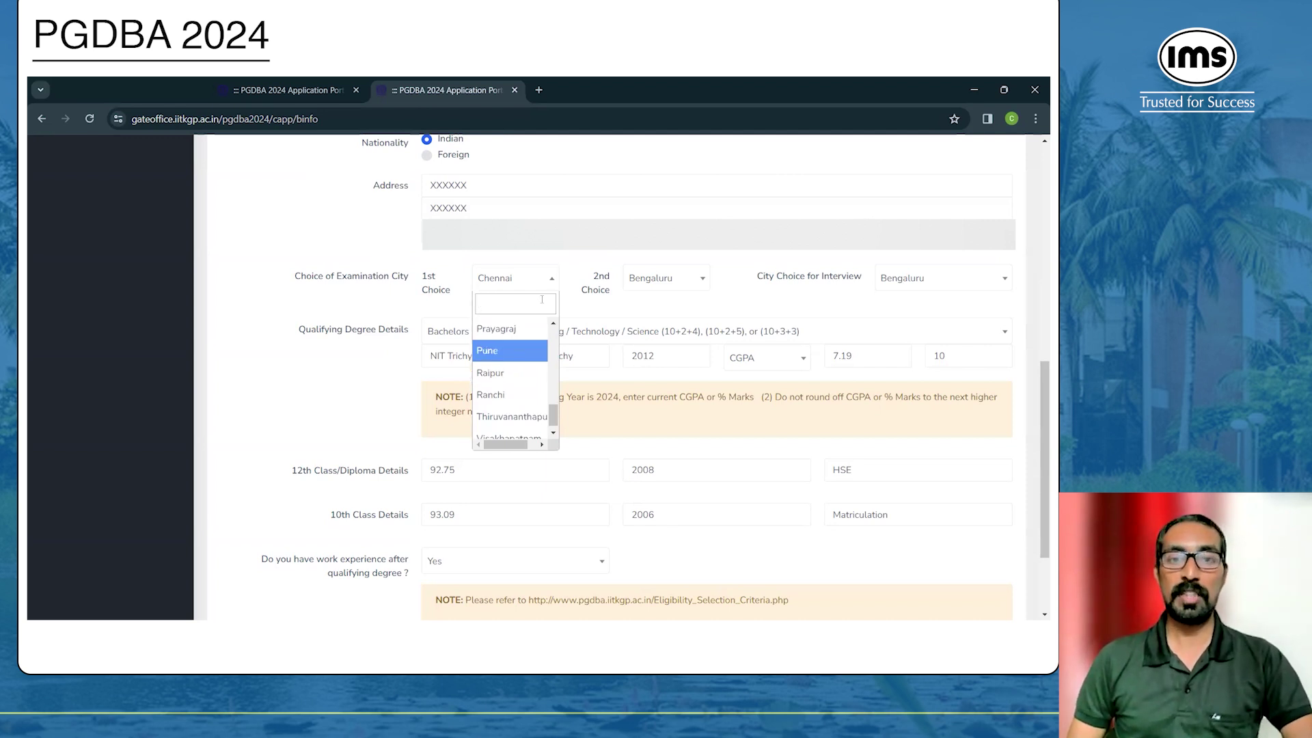
pyautogui.click(561, 259)
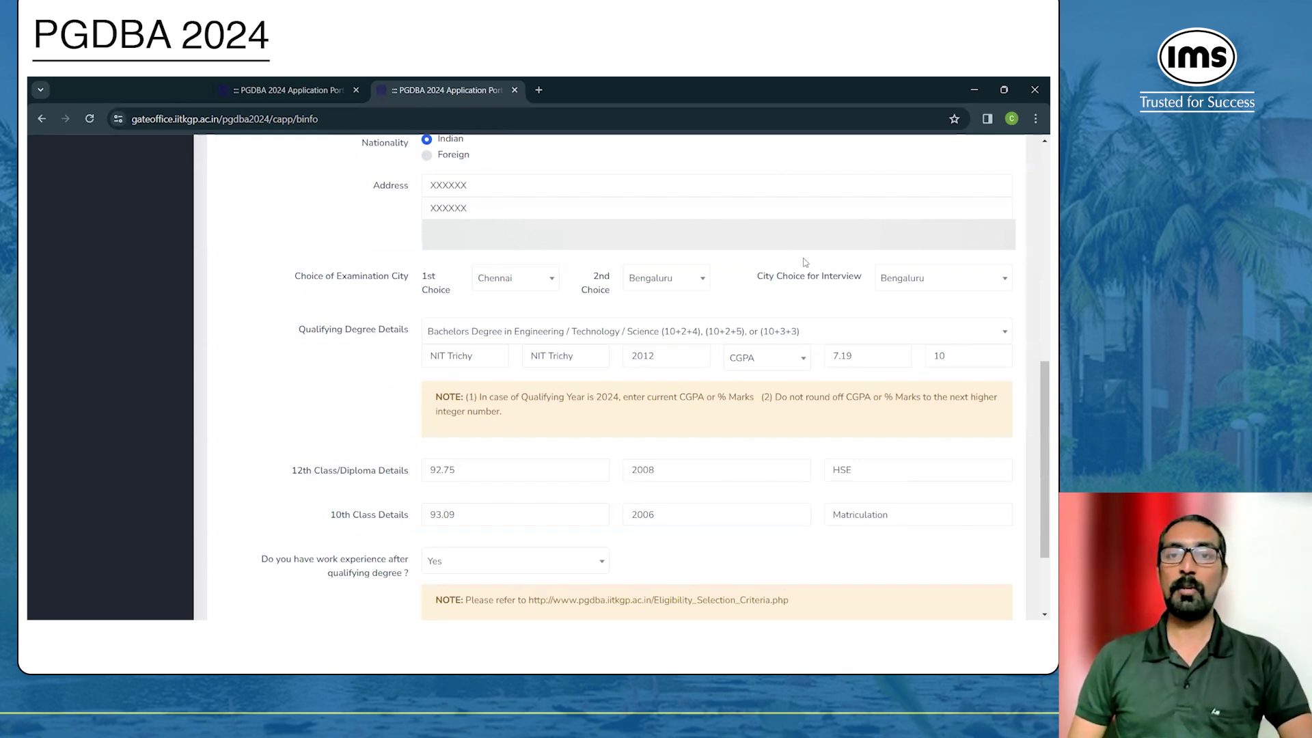
pyautogui.click(949, 287)
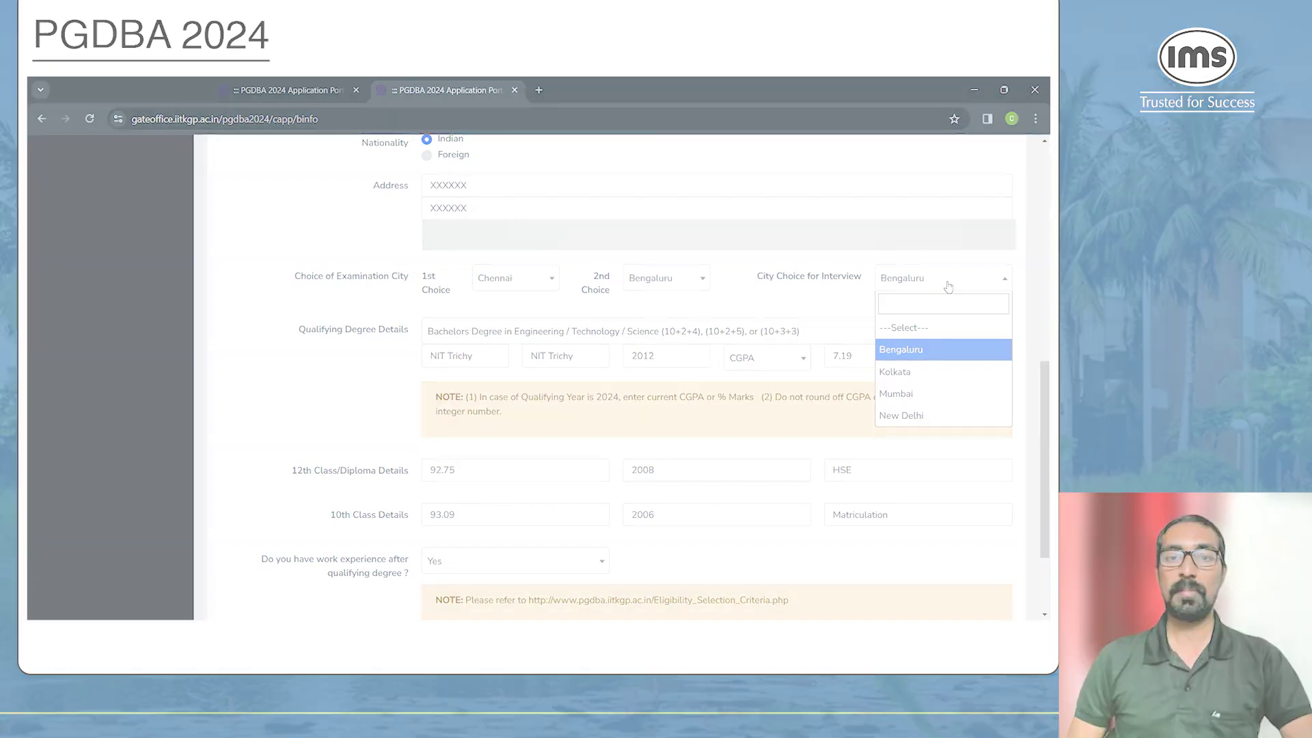
pyautogui.click(563, 309)
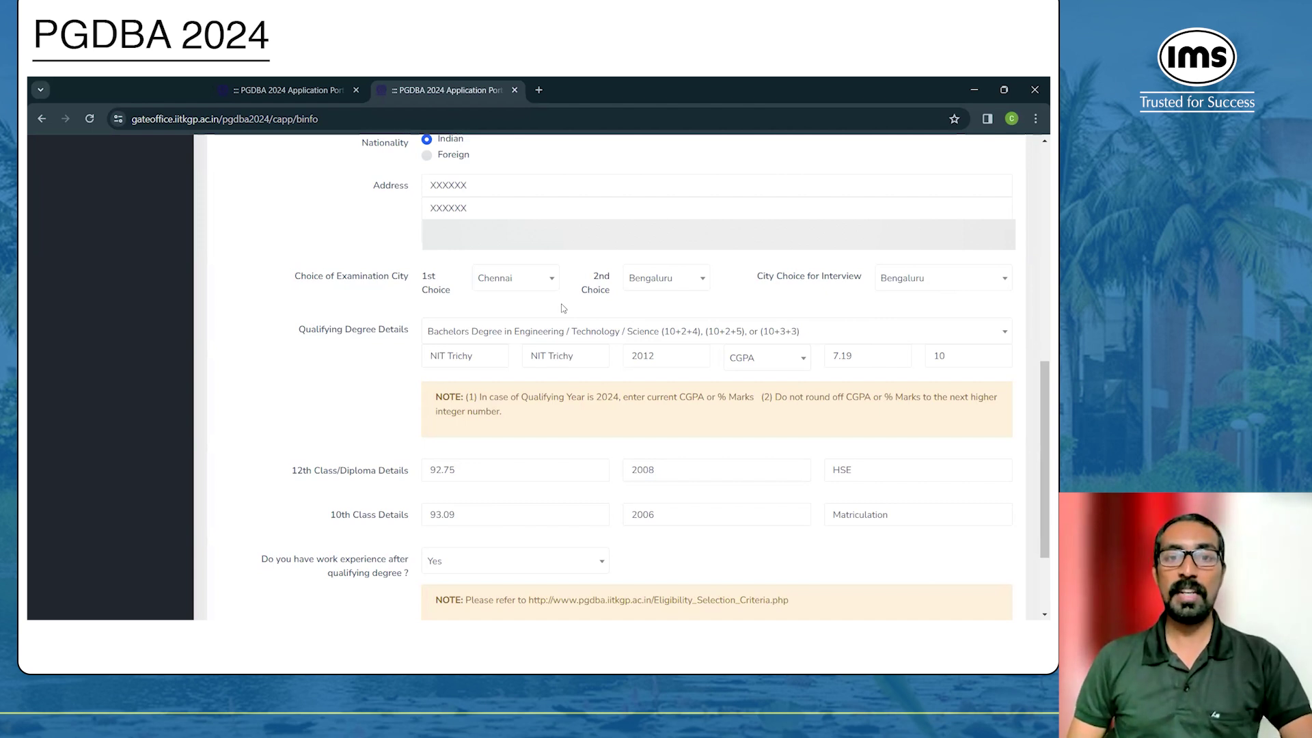
# Verify the qualifying degree as Bachelors, 2012, graded by CGPA at 7.19 out of 10
pyautogui.click(617, 339)
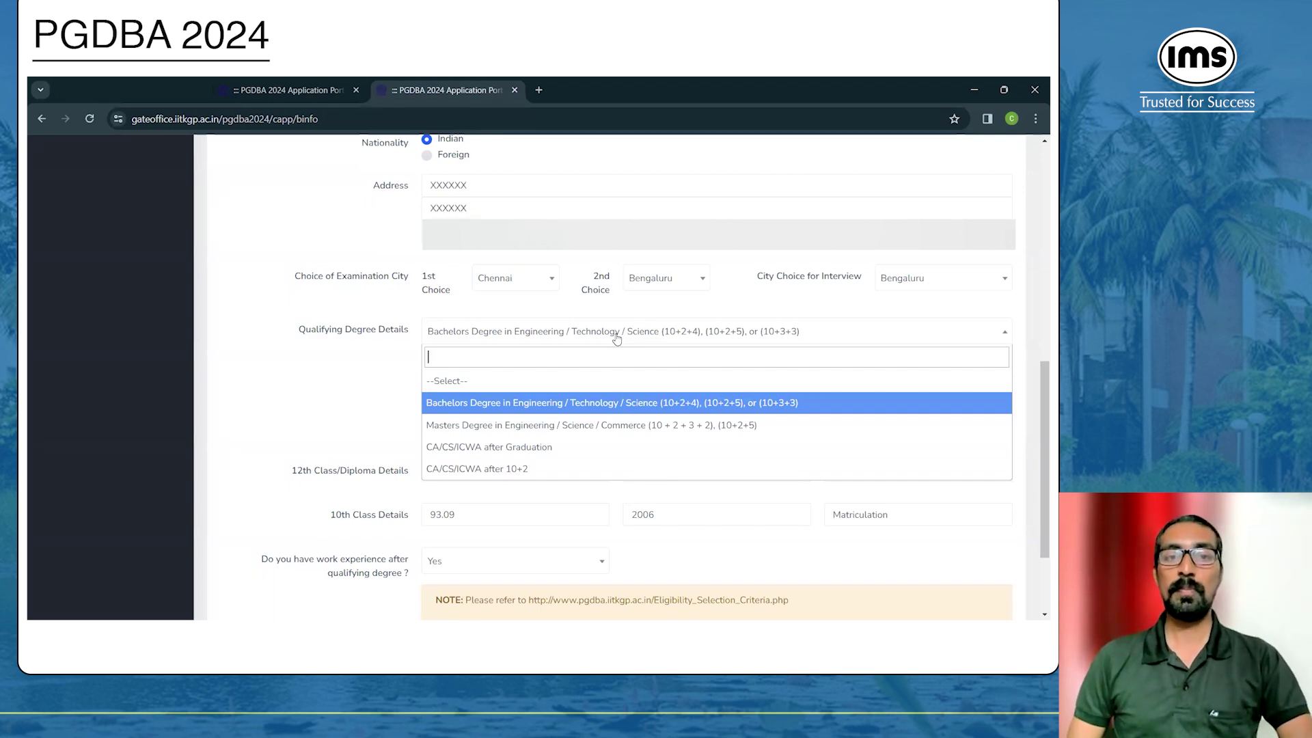
pyautogui.click(616, 339)
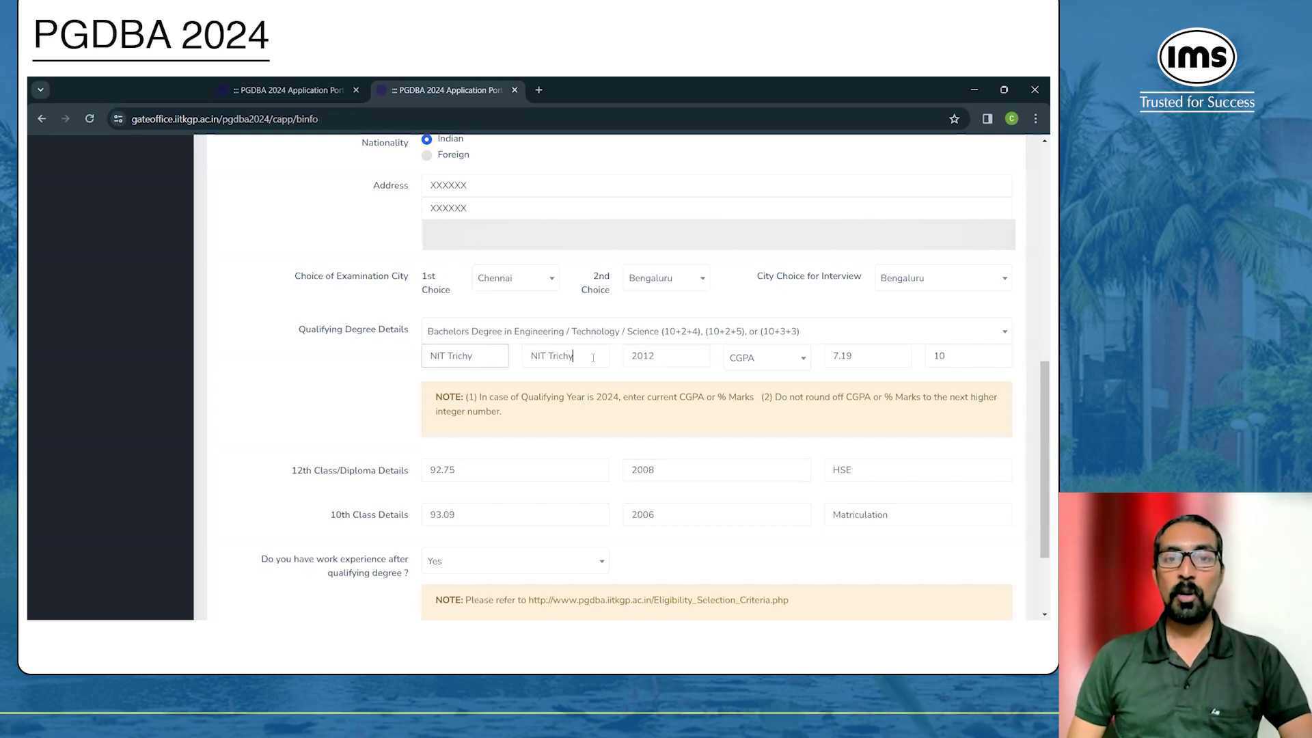
pyautogui.click(700, 361)
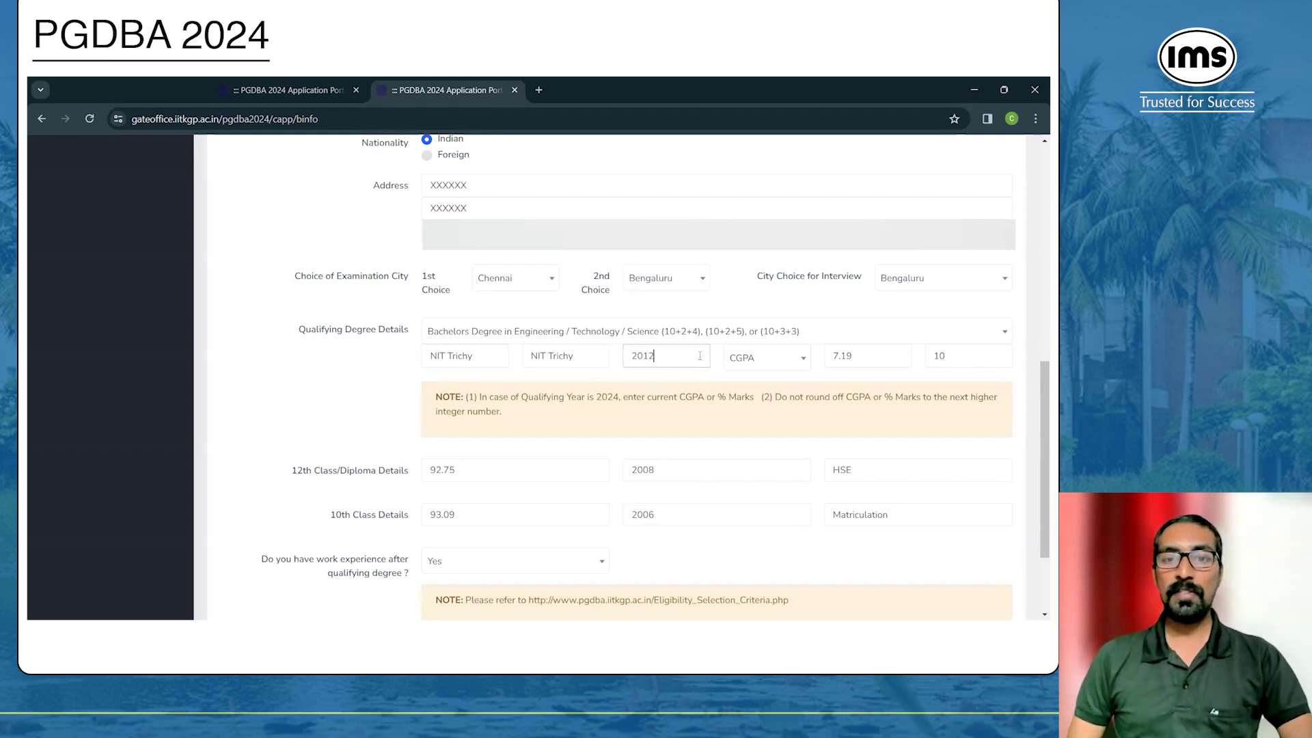
pyautogui.click(782, 363)
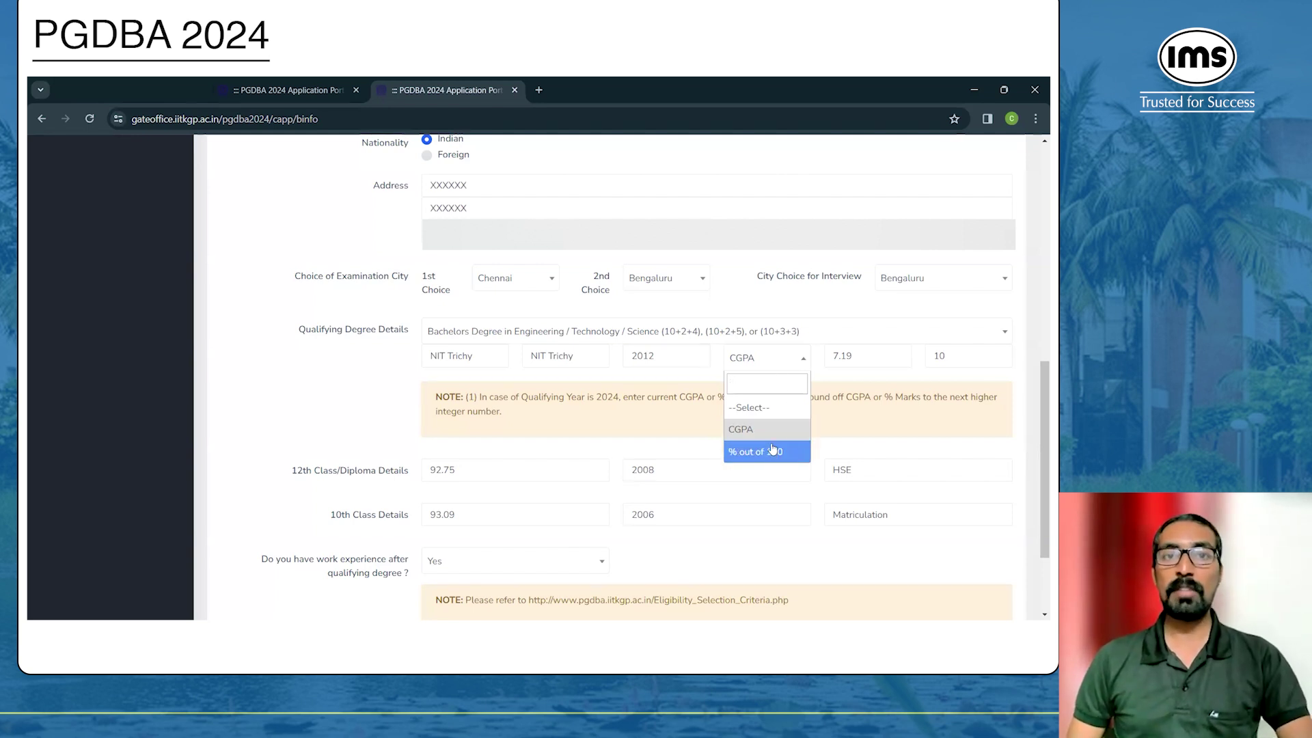
pyautogui.click(783, 358)
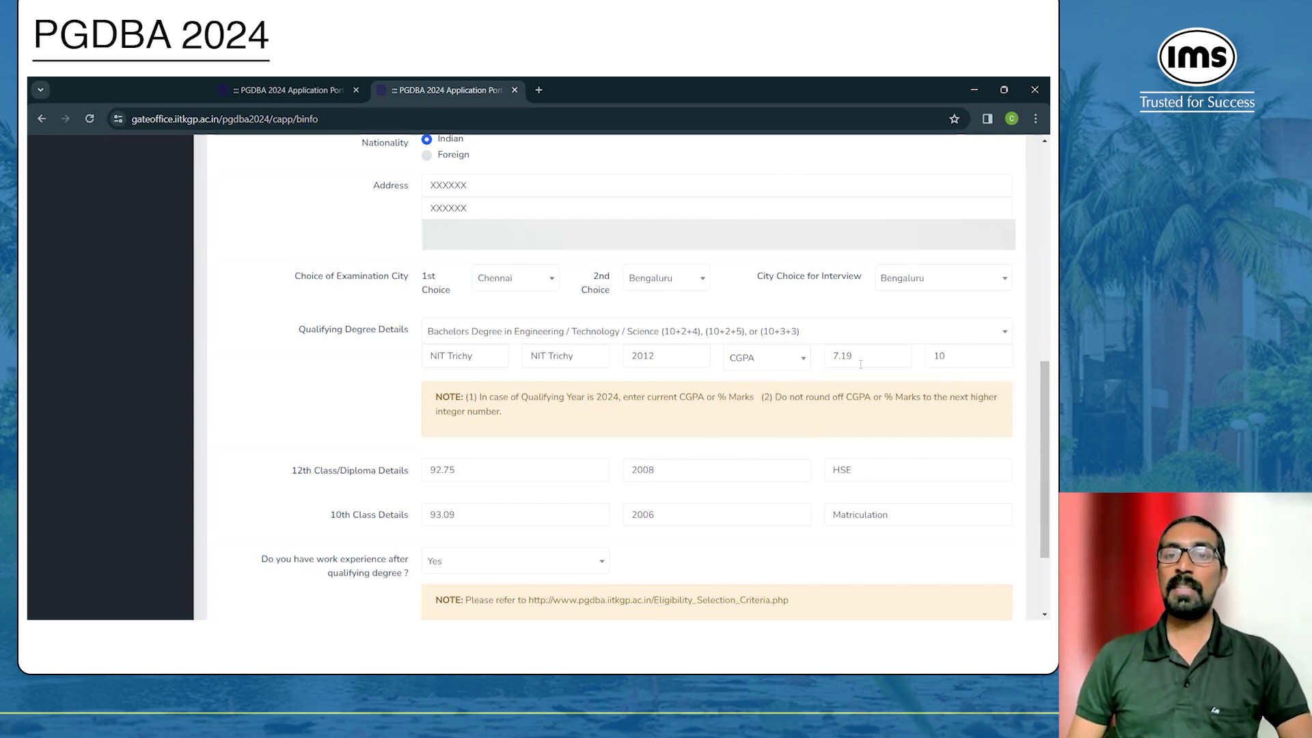
pyautogui.click(992, 357)
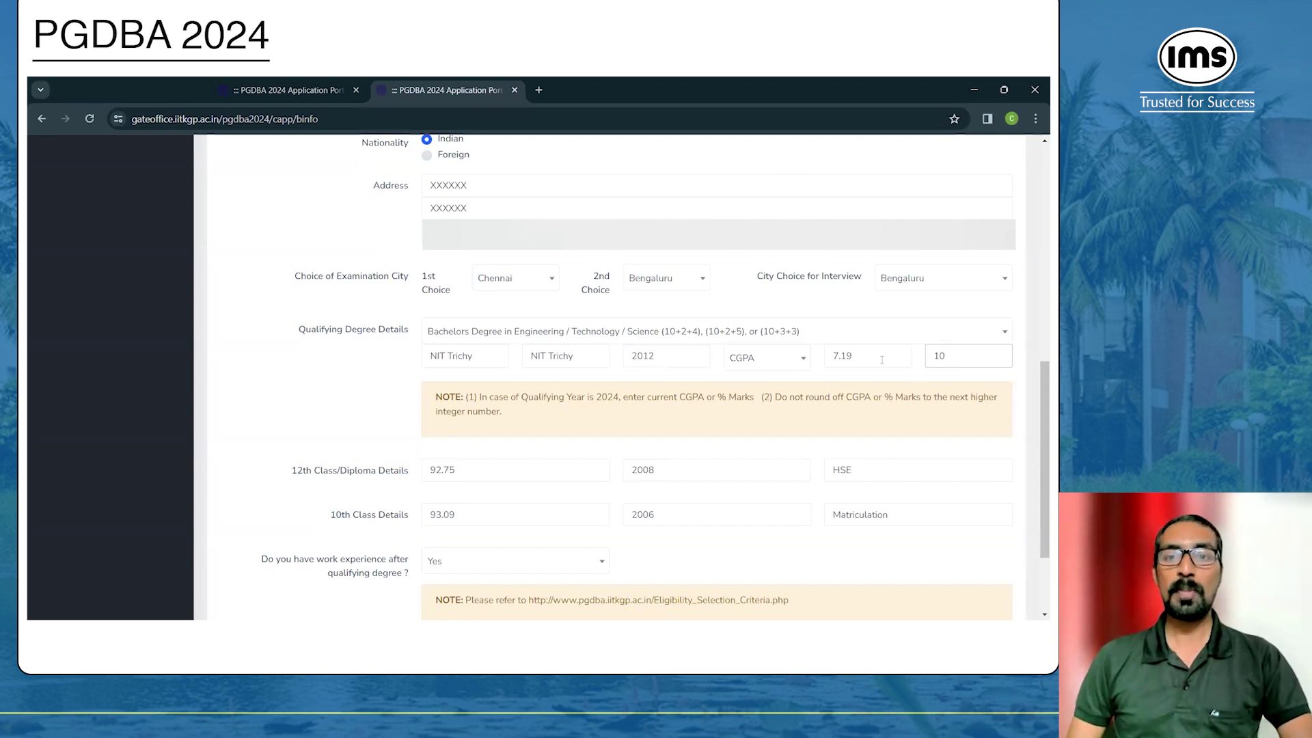
pyautogui.click(967, 357)
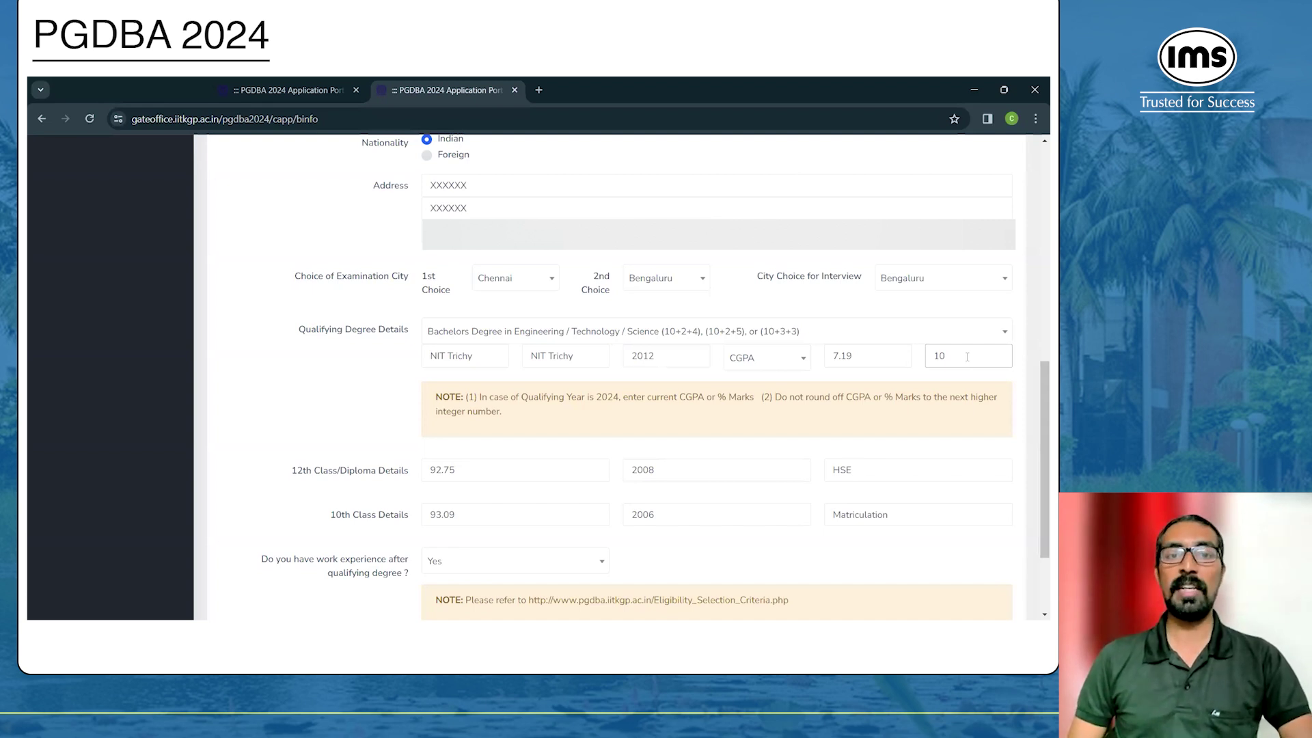
pyautogui.scroll(-2, 967, 356)
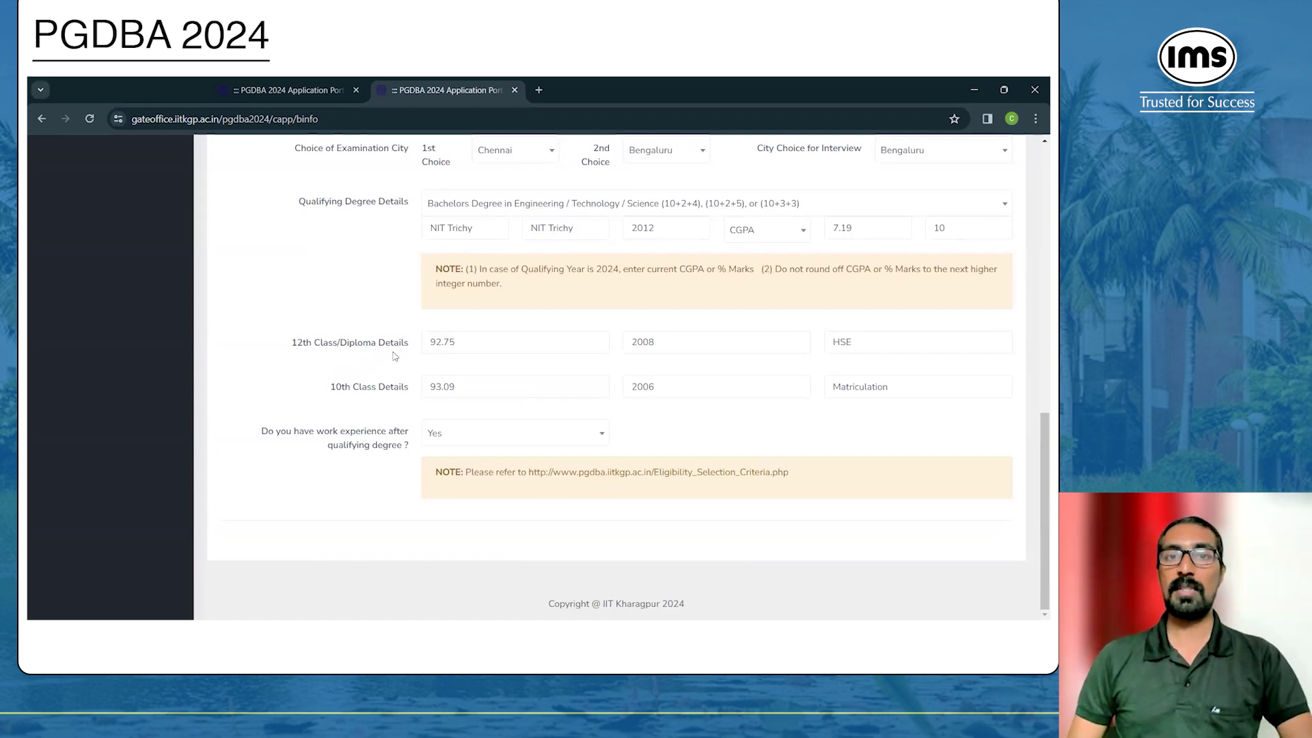
pyautogui.click(547, 344)
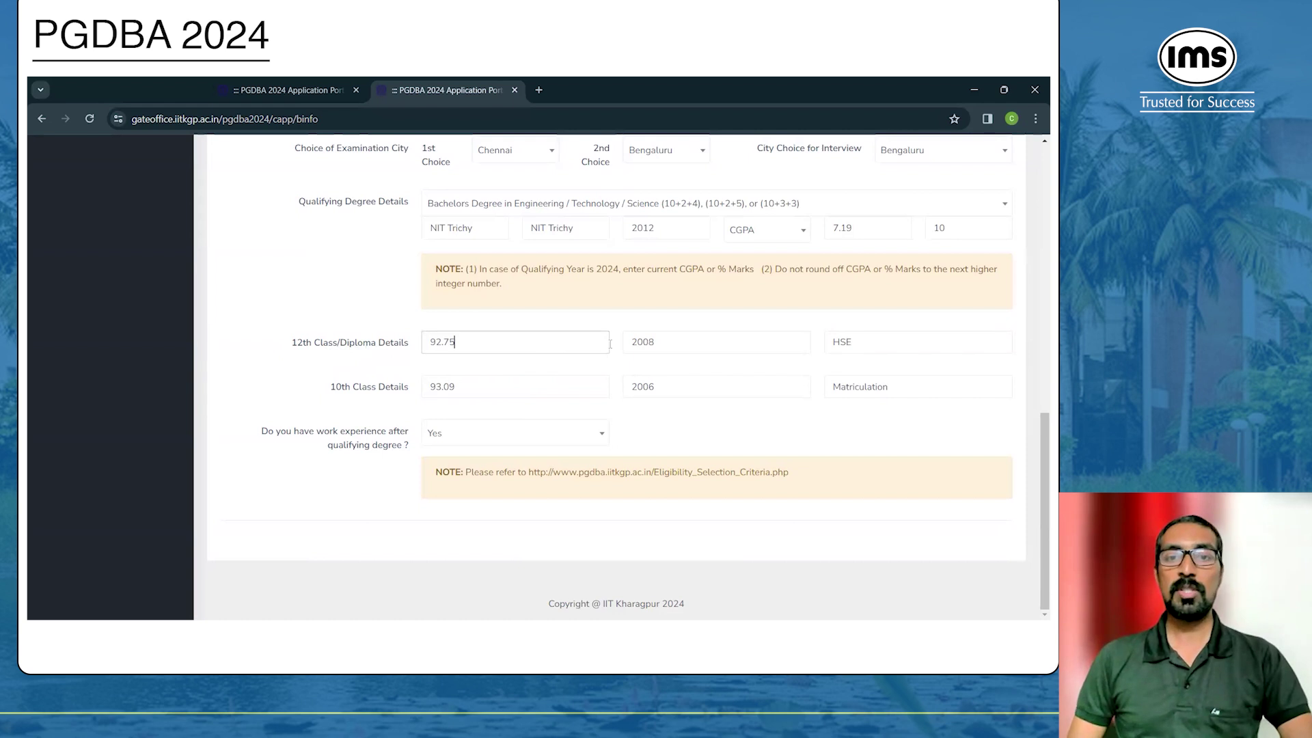
pyautogui.click(731, 344)
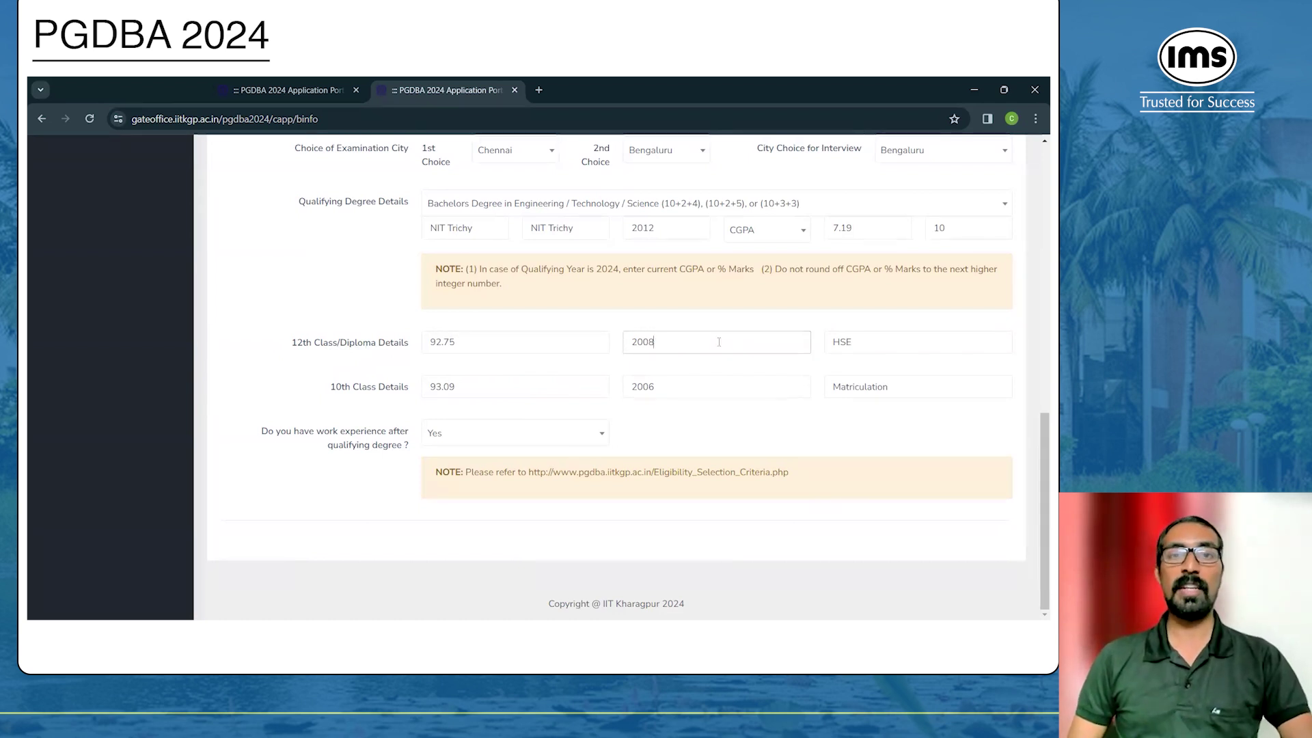
pyautogui.click(950, 345)
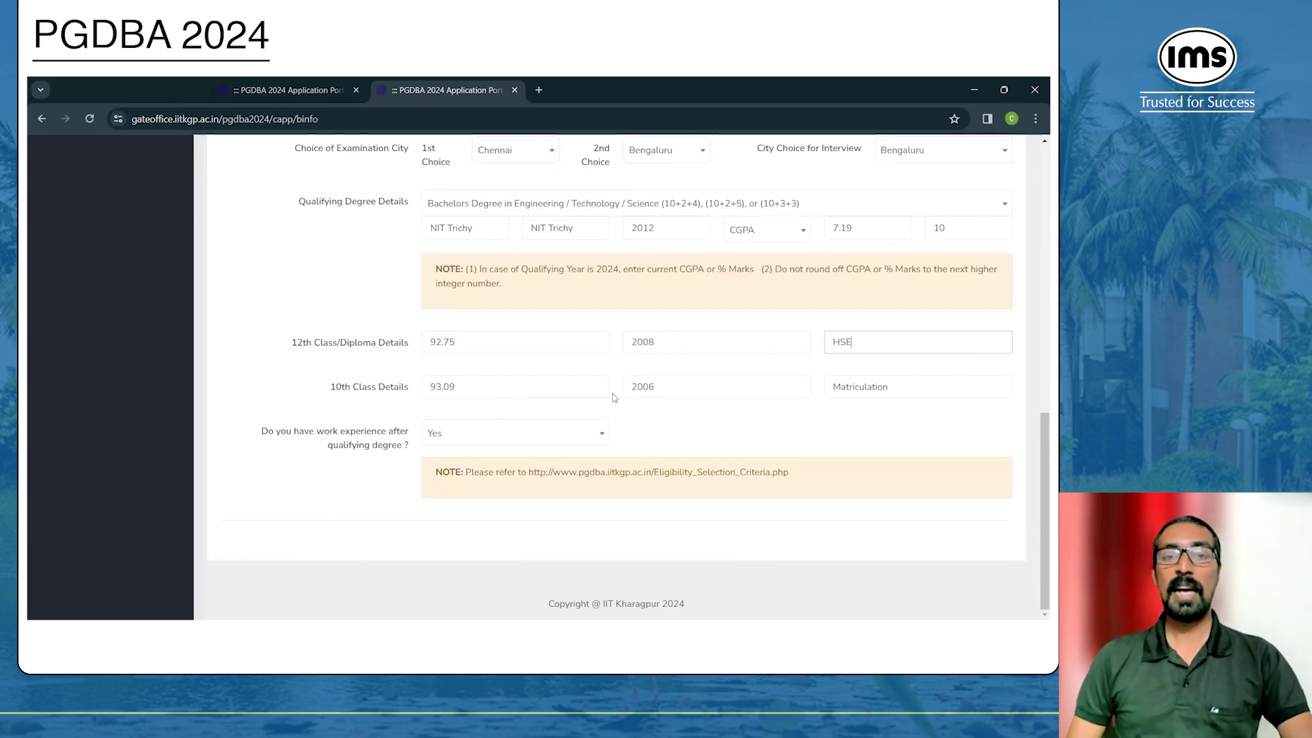
pyautogui.click(596, 383)
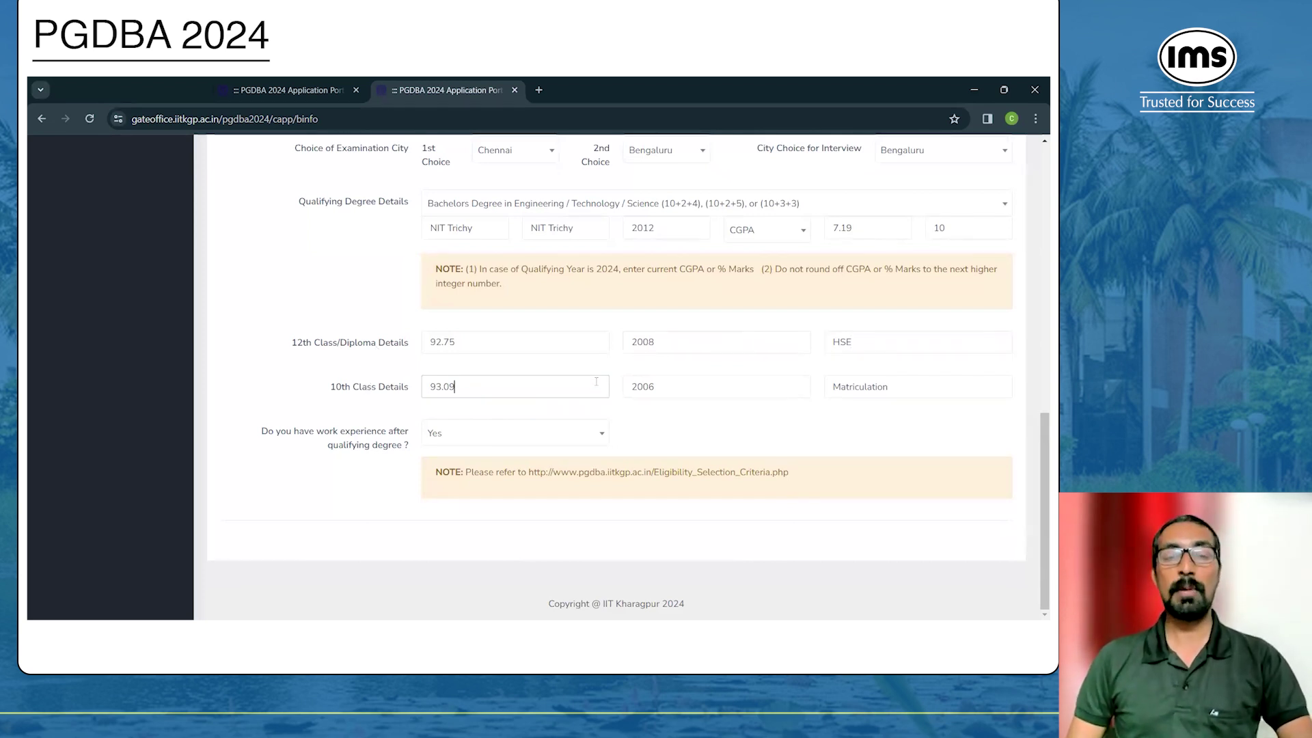
pyautogui.click(741, 388)
pyautogui.click(955, 381)
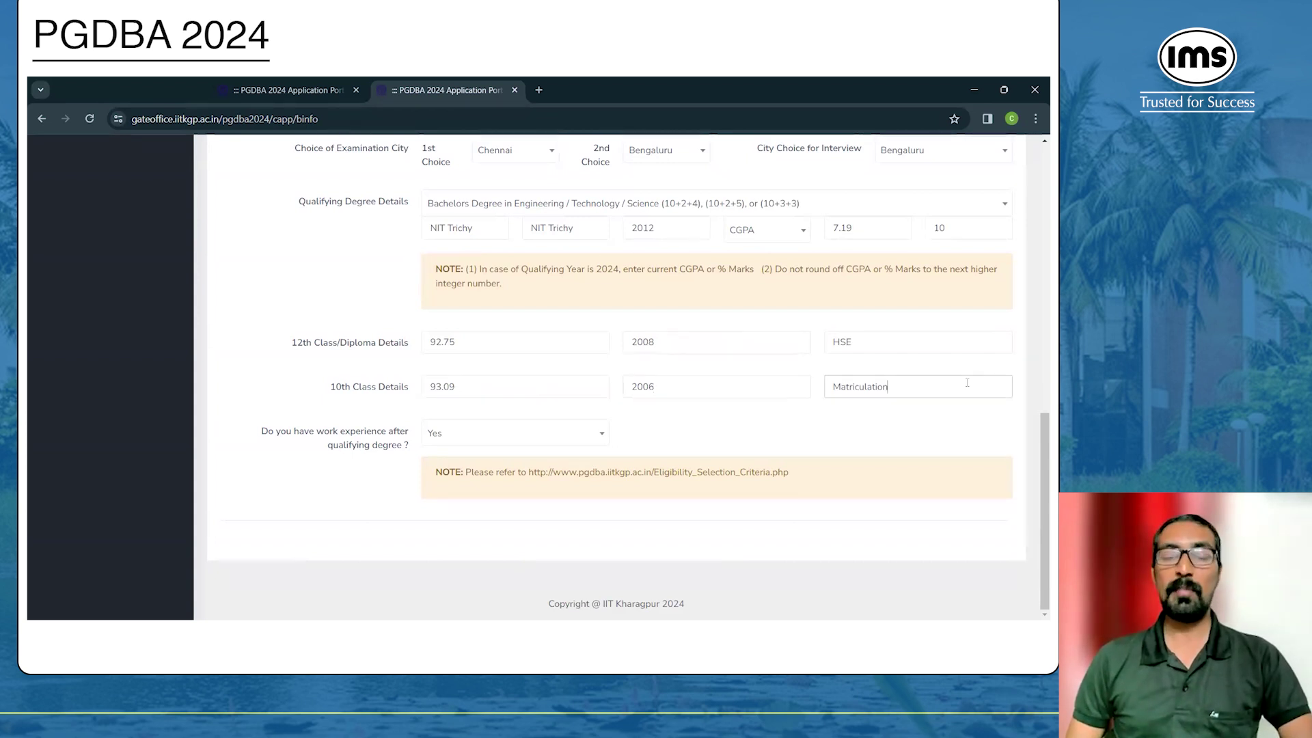
pyautogui.click(438, 409)
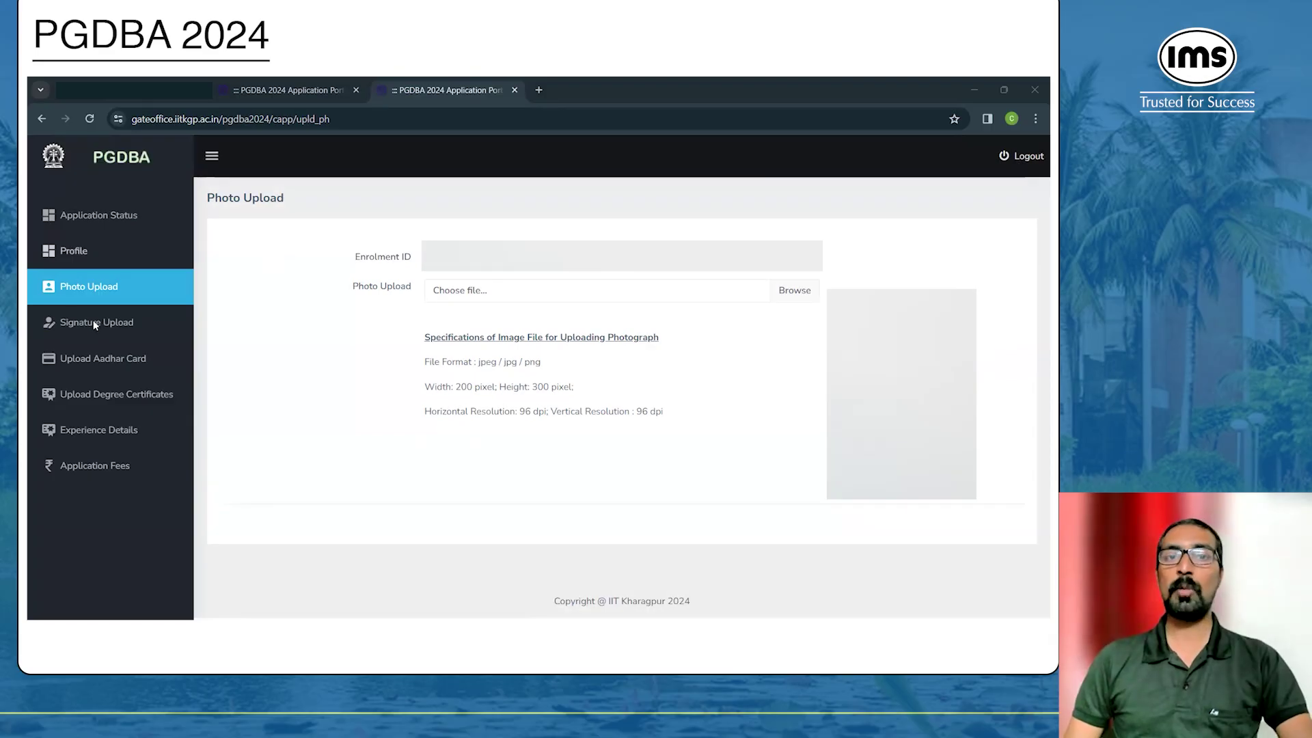
# Go to the Signature Upload page with its 300×150 pixel, 96 dpi specifications
pyautogui.click(95, 326)
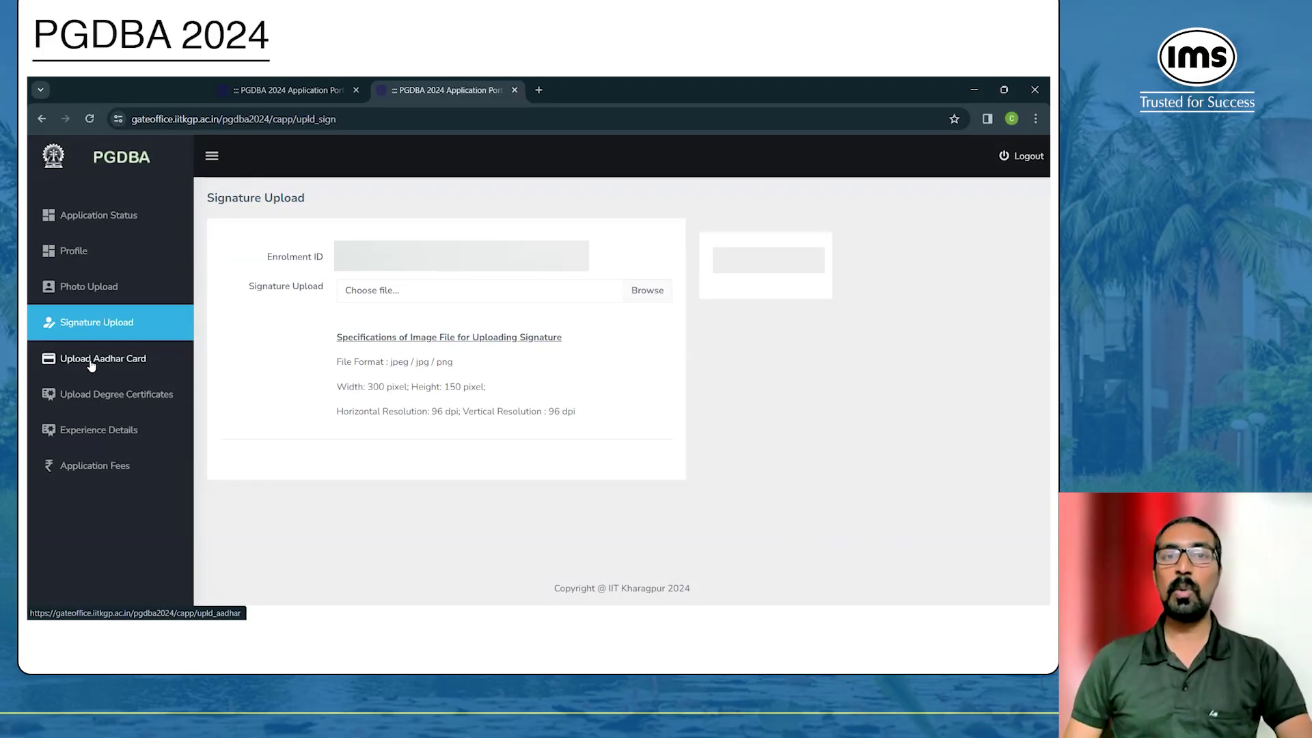
# Go to the Upload Aadhar Card page, which requires a PDF under 150 kb
pyautogui.click(91, 366)
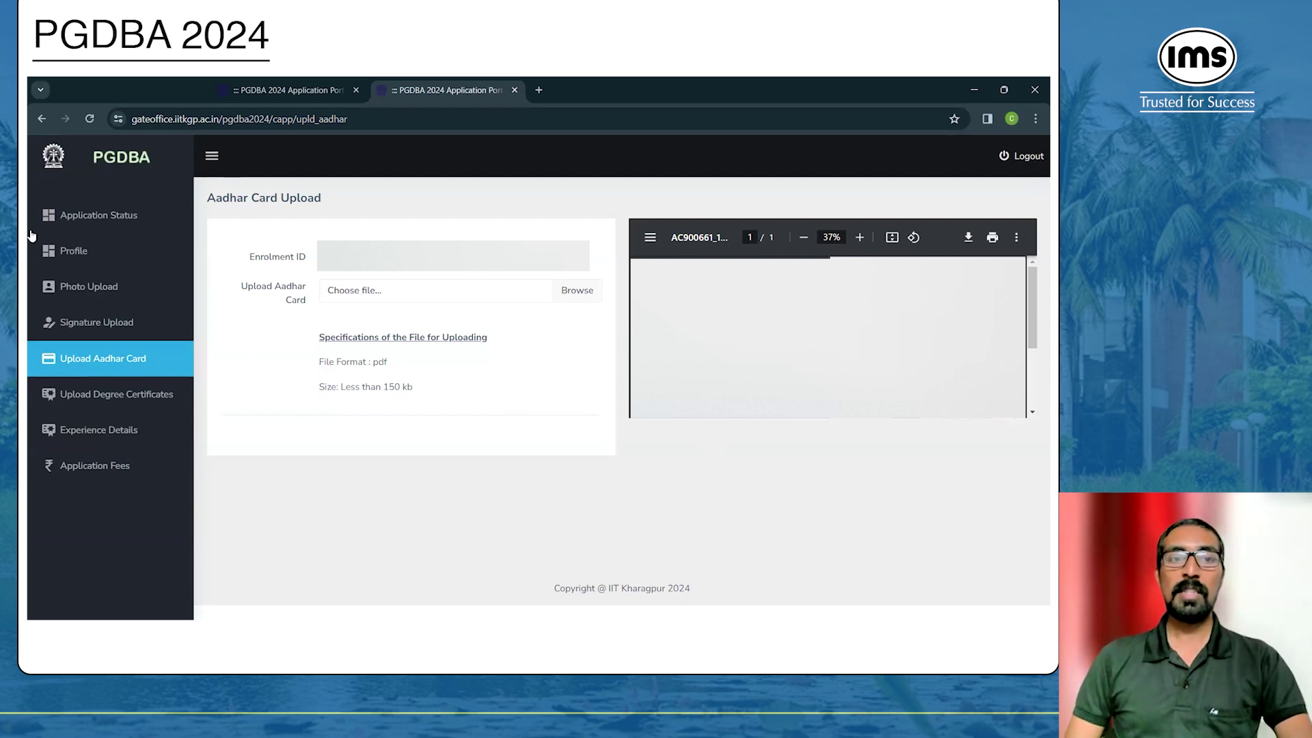
# Review the Upload Degree Certificates page's bachelor's, 12th and 10th certificate PDF fields
pyautogui.click(112, 399)
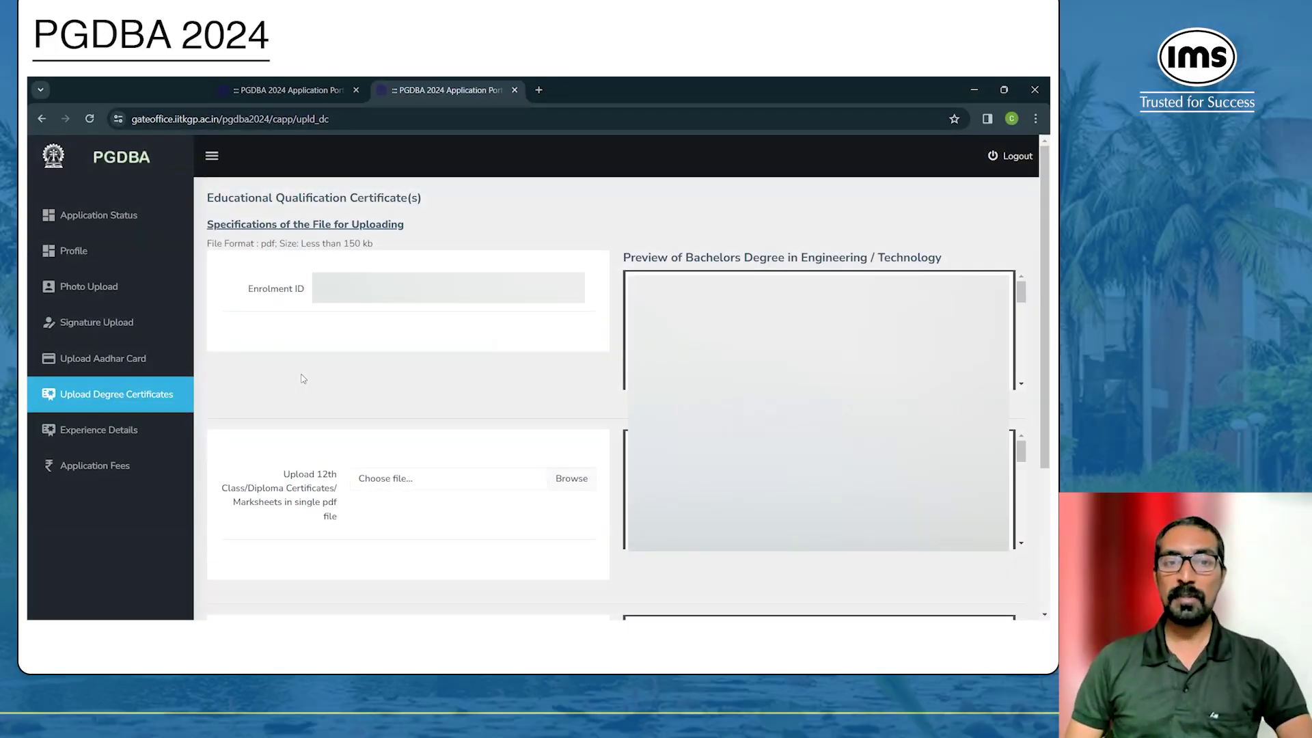
pyautogui.scroll(-3, 319, 466)
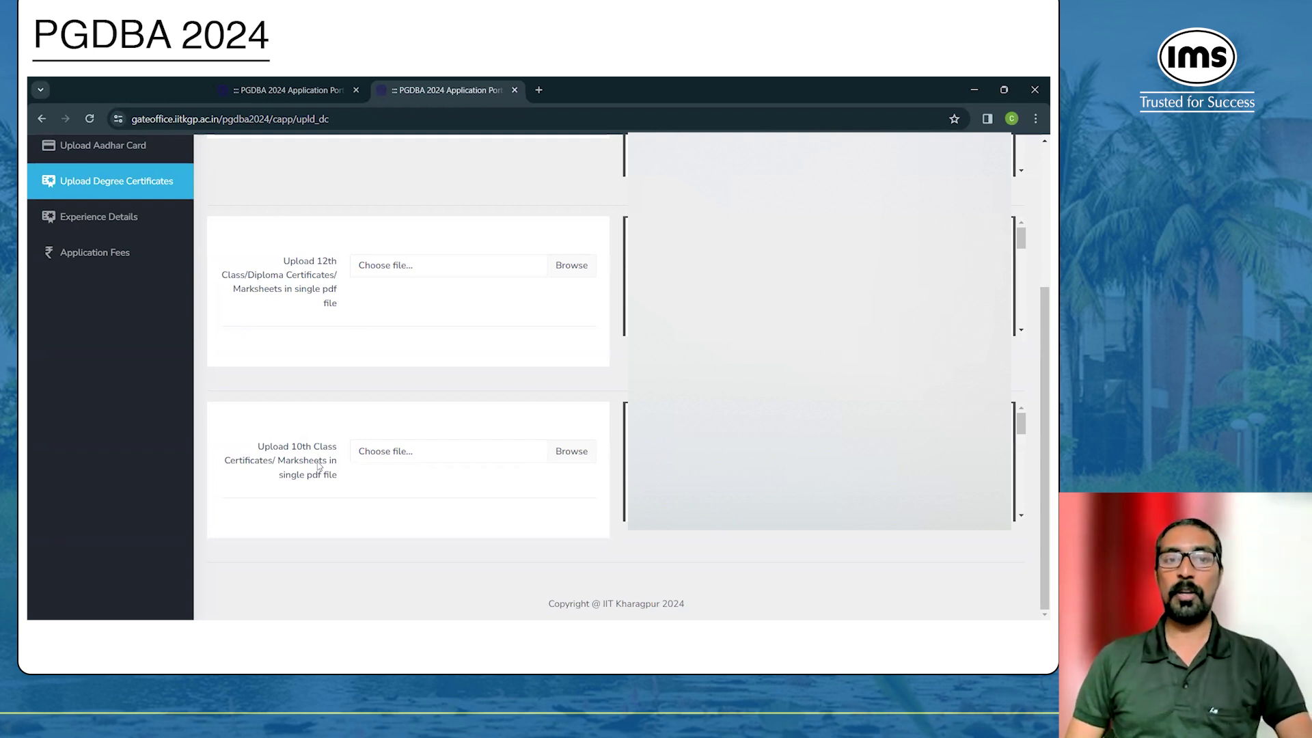
pyautogui.scroll(3, 319, 466)
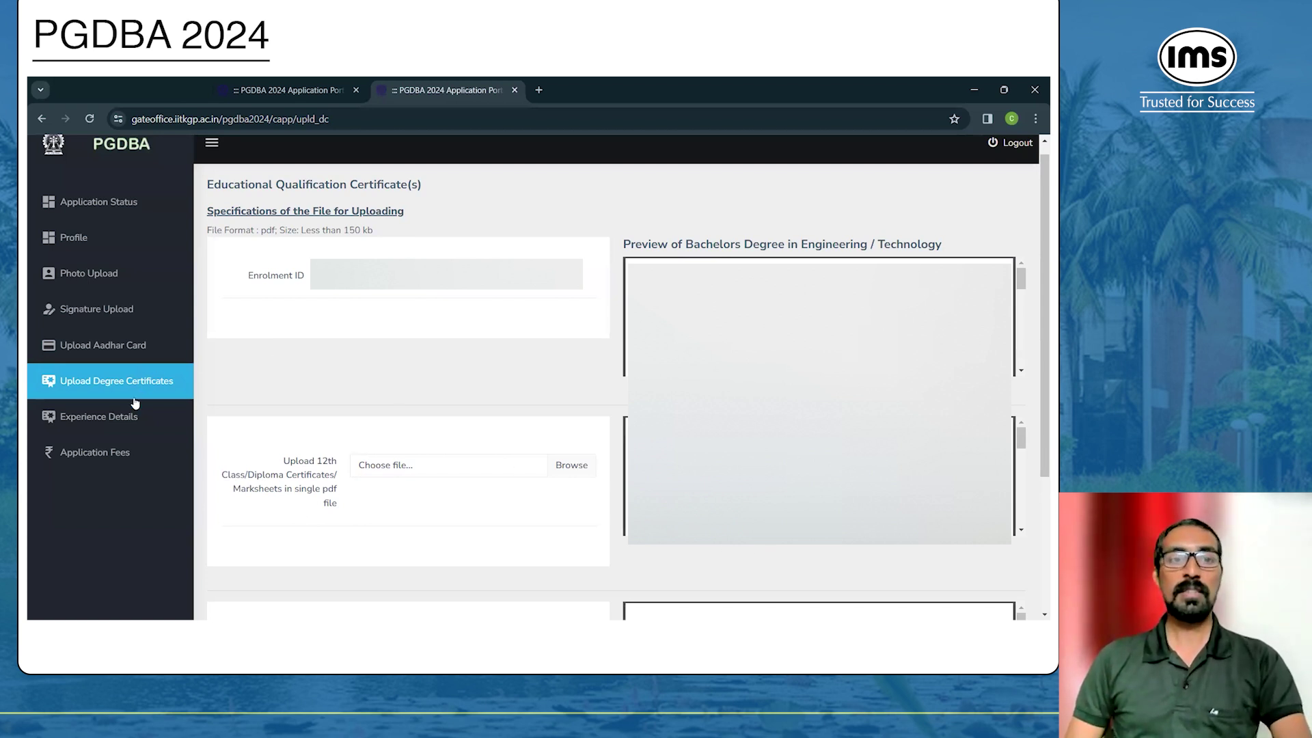
# Review the IMS Learning Resources experience entry: 2021-02-14 to 2023-05-13, 25 months
pyautogui.click(97, 425)
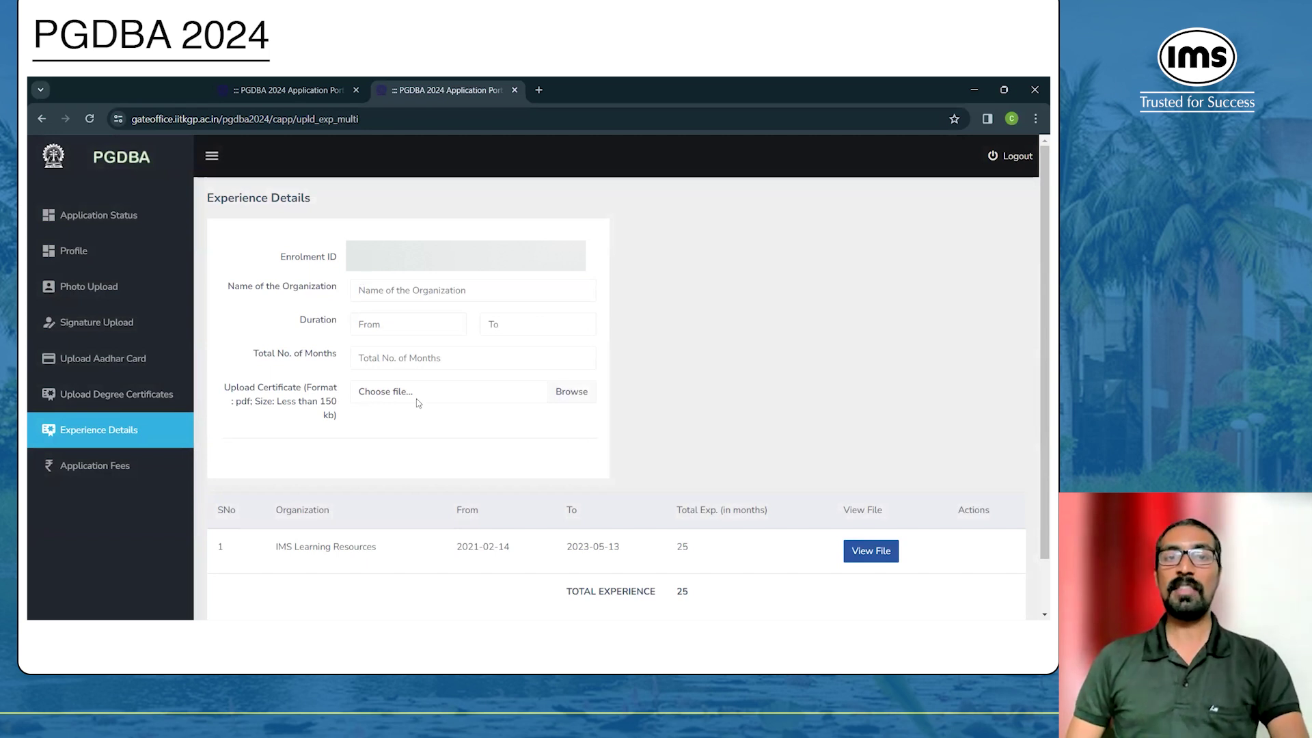
pyautogui.click(415, 324)
pyautogui.click(415, 325)
pyautogui.click(492, 324)
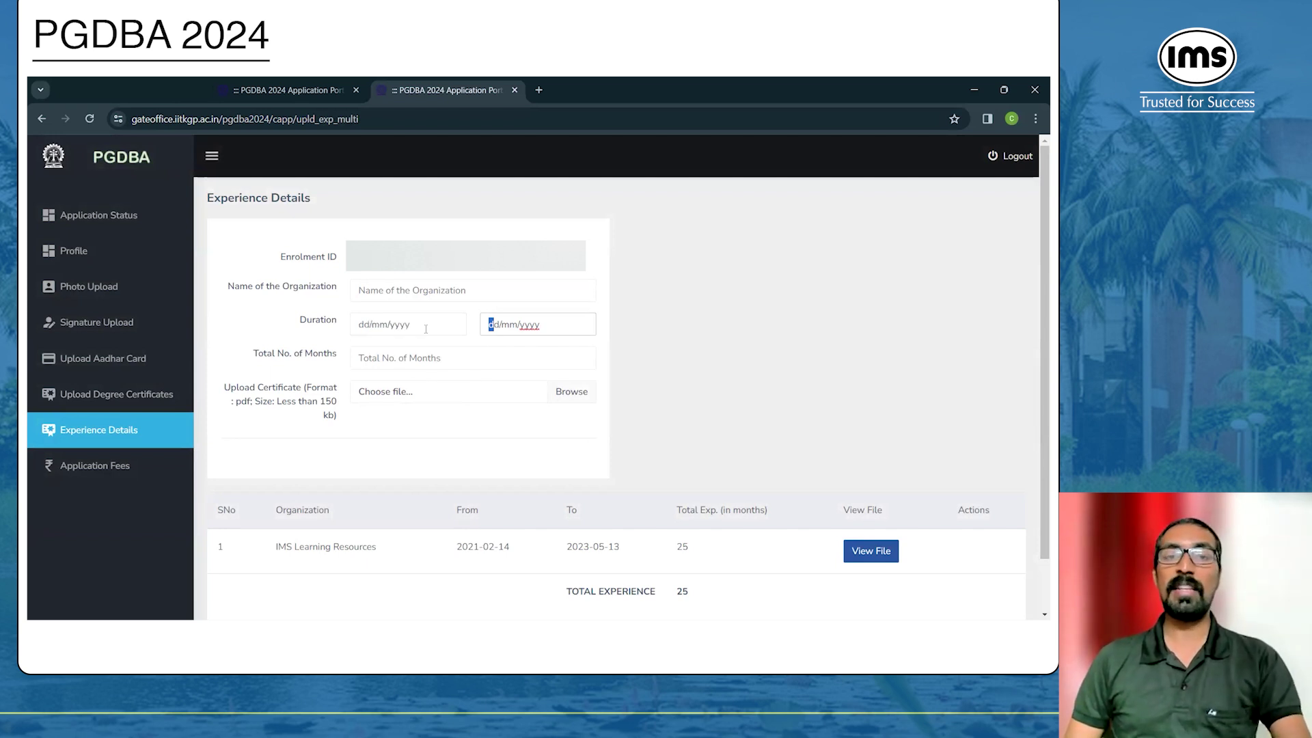
pyautogui.click(451, 362)
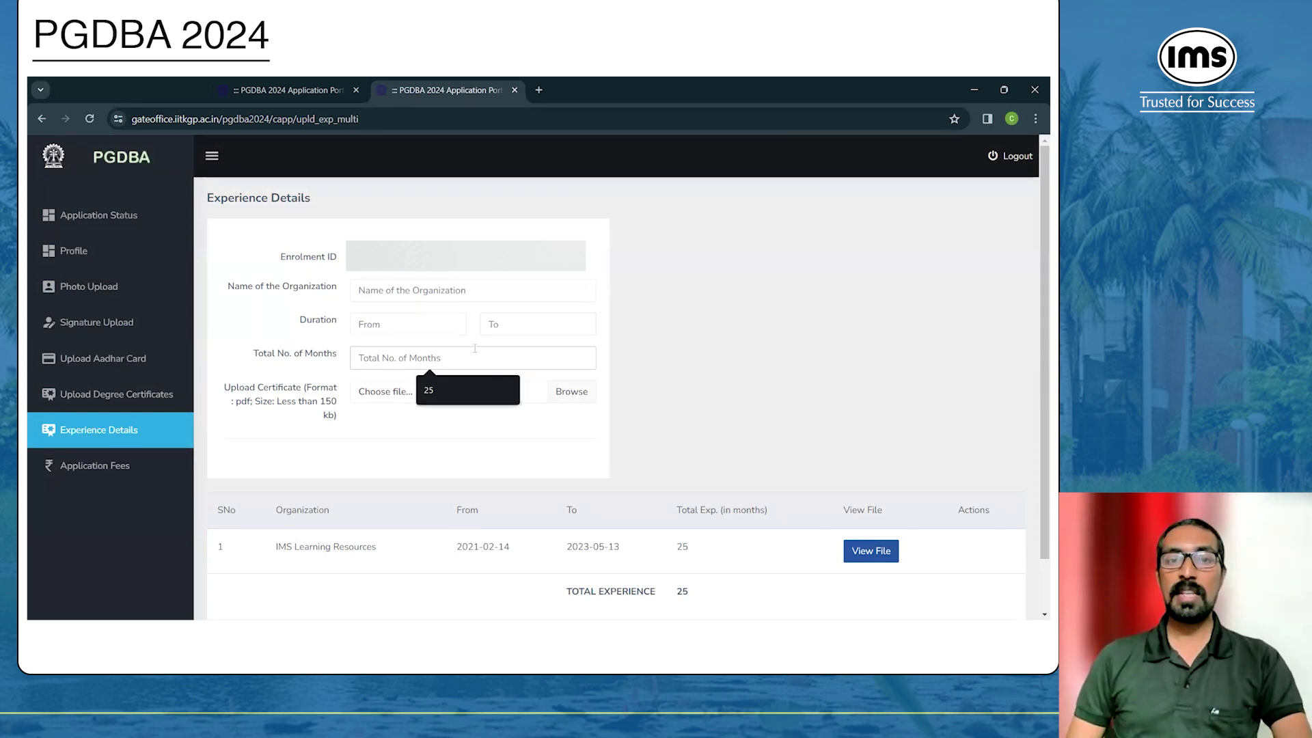
pyautogui.click(470, 339)
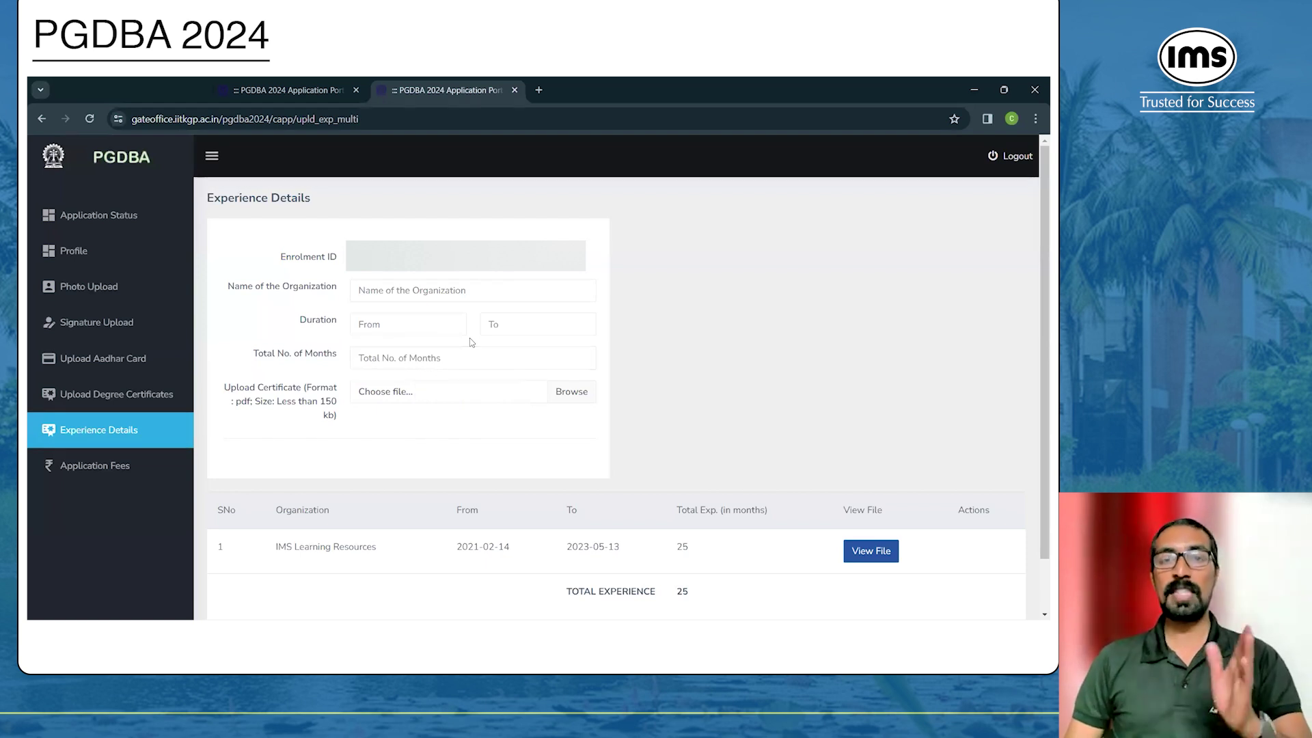